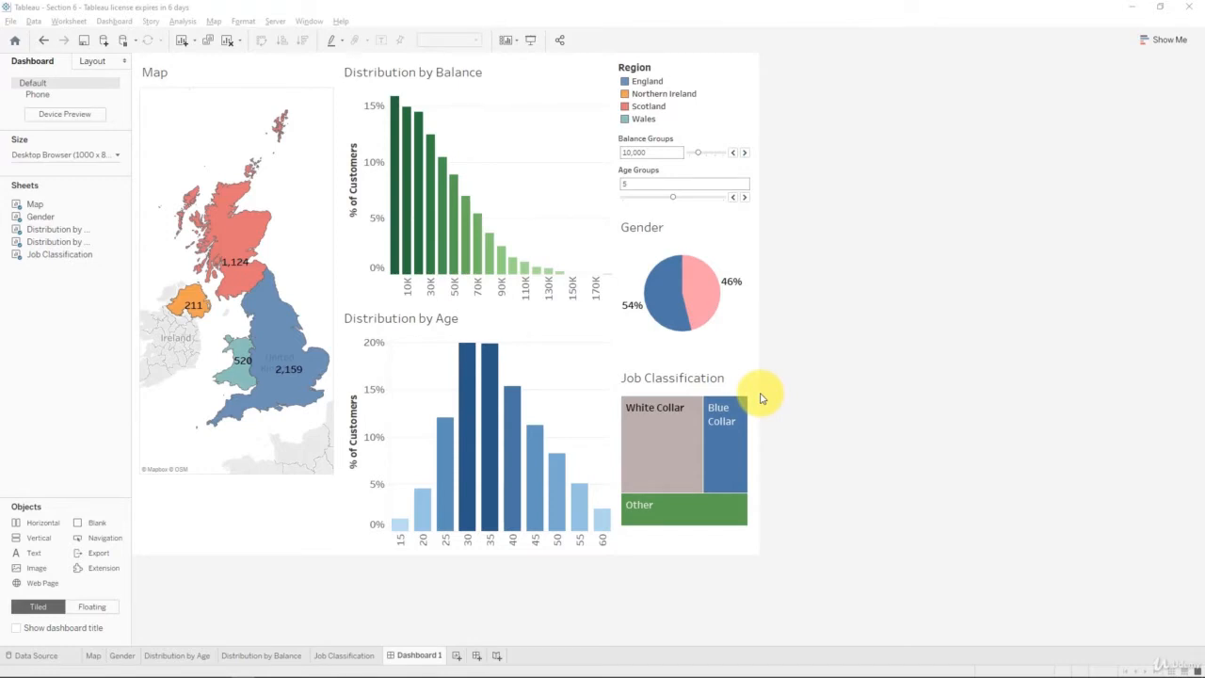
- Select individual regions on the Map one after another to check their effect on the other charts, and clear the selection
click(201, 220)
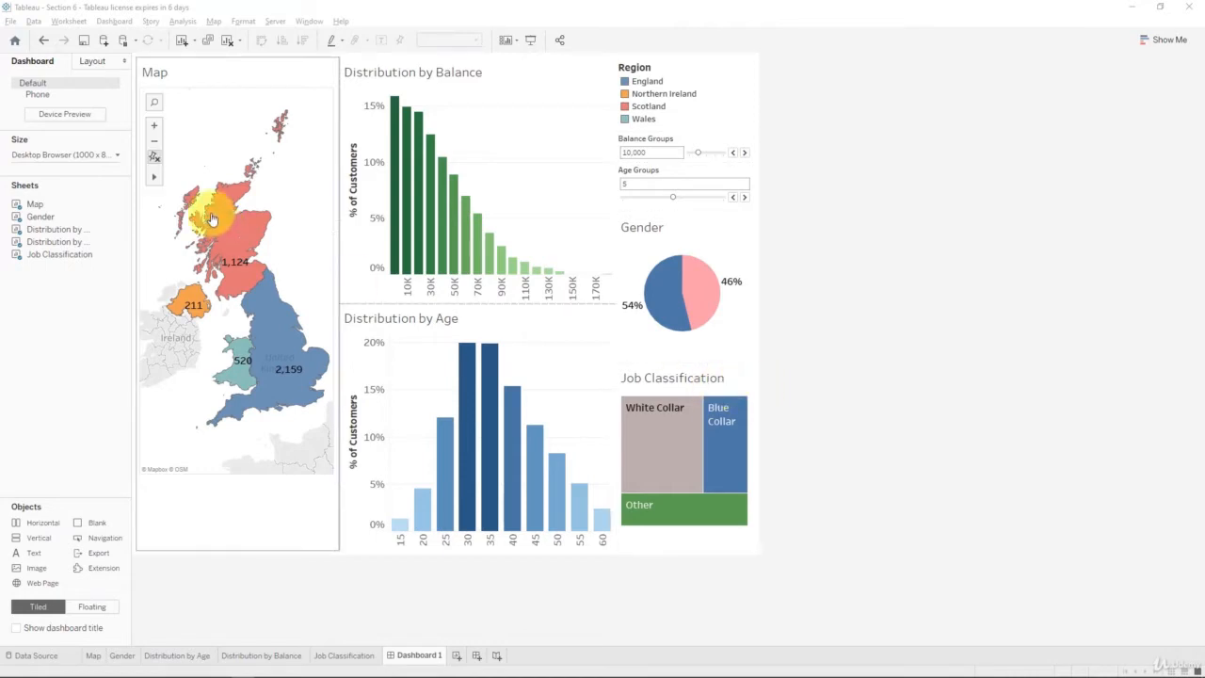
click(186, 311)
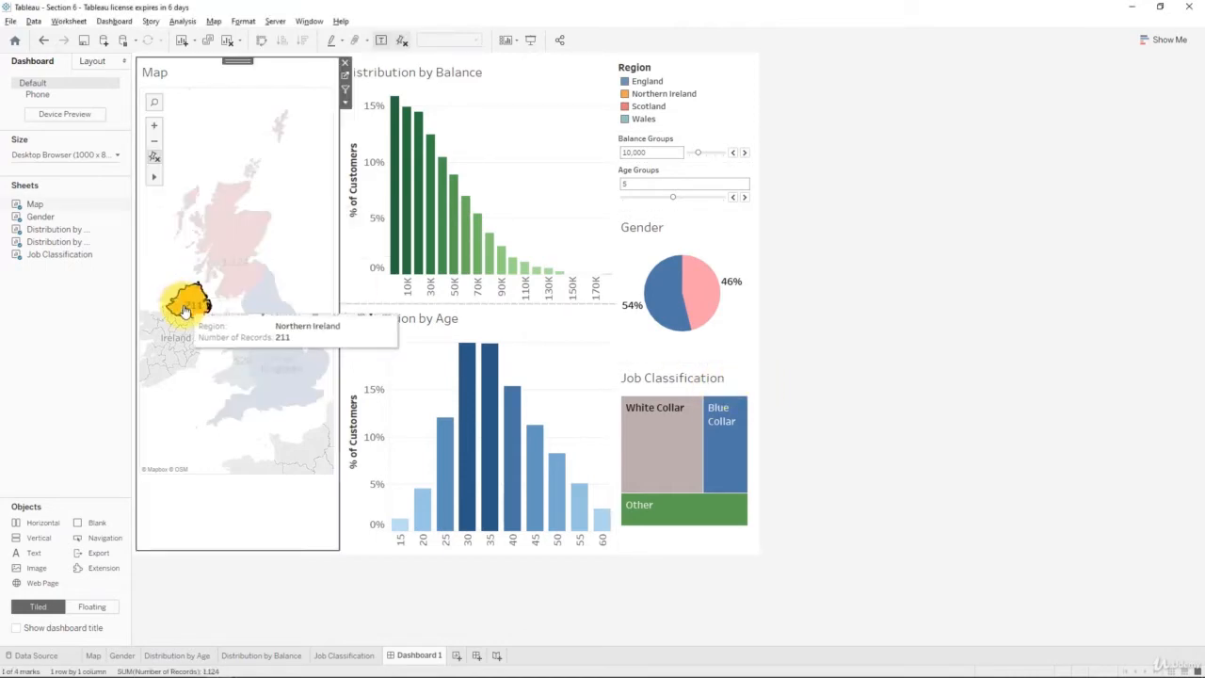
click(256, 357)
click(311, 296)
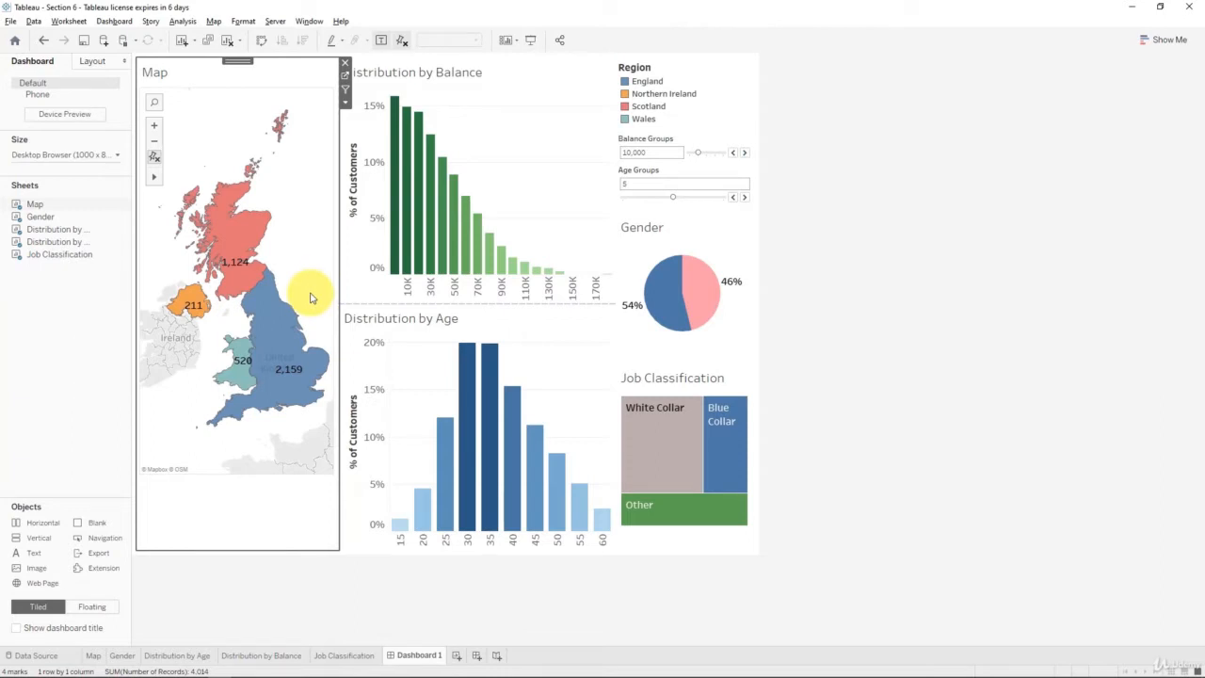
- Try Balance Groups at 15,000 and Age Groups at 10, returning them to 10,000 and 5
click(743, 153)
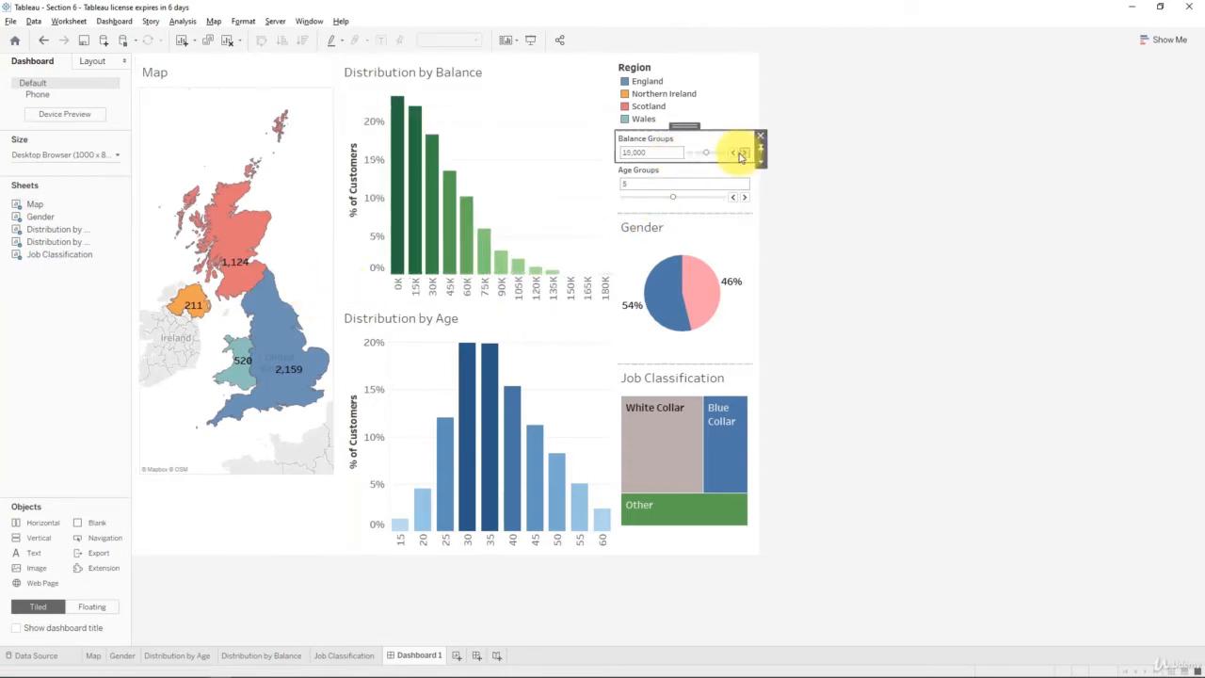
click(733, 152)
click(743, 197)
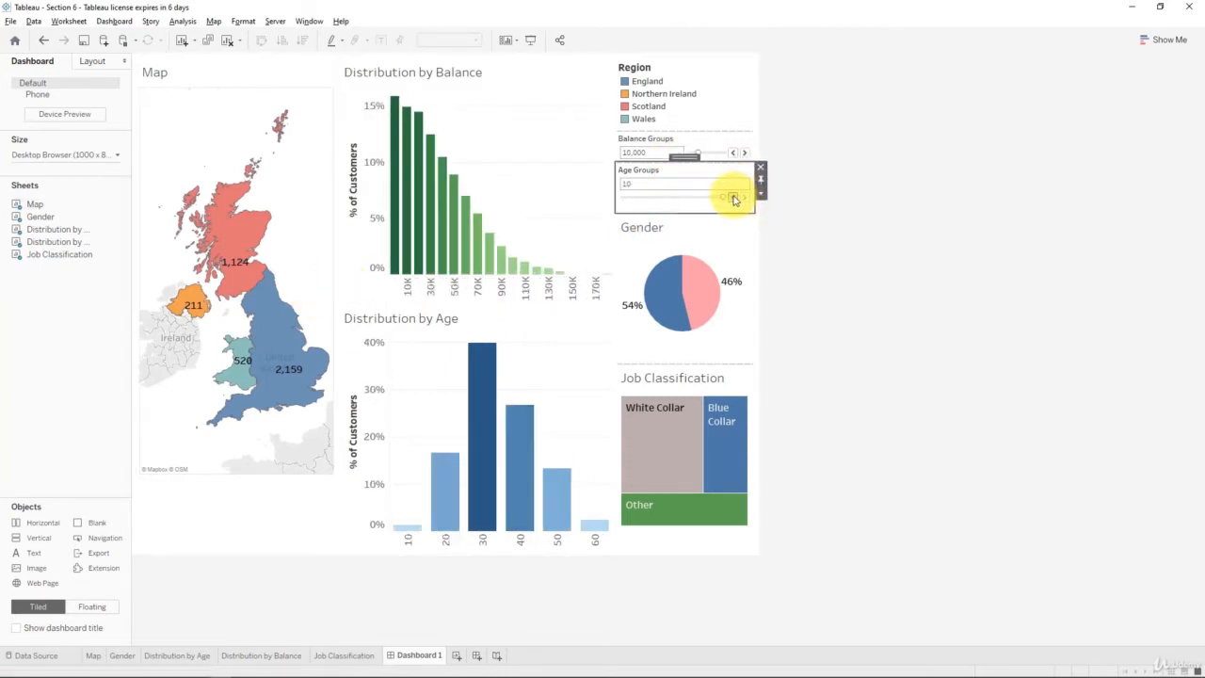
click(733, 197)
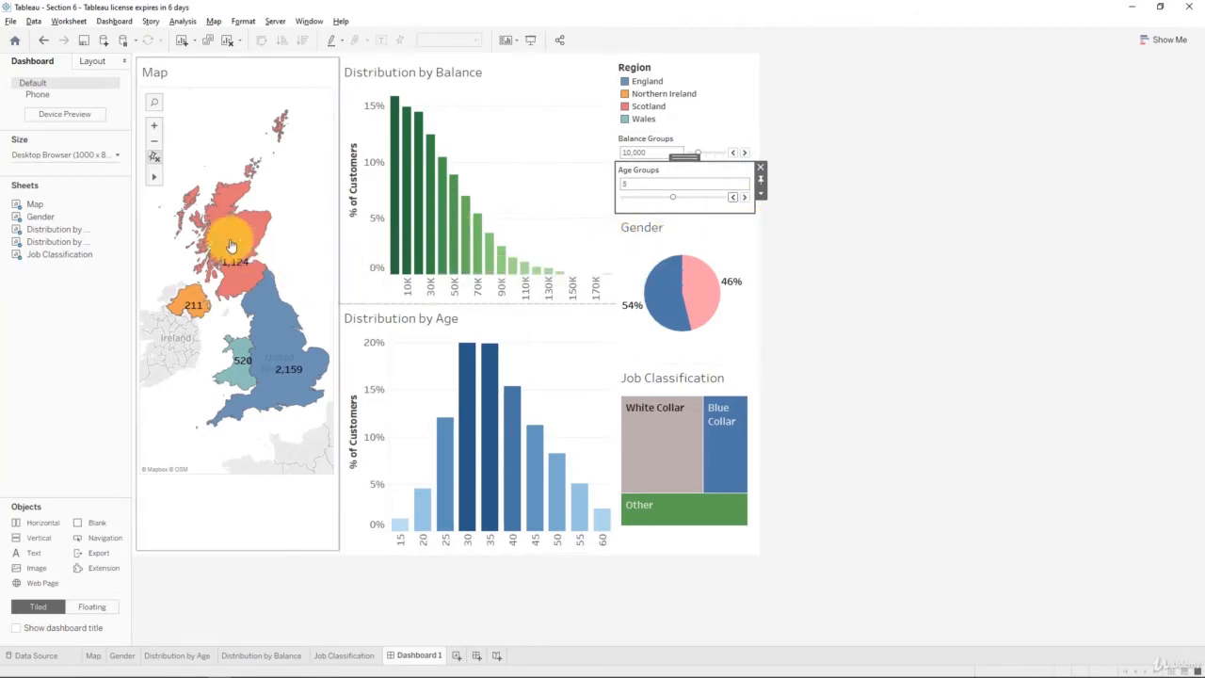
- Set the Map sheet to be used as a filter for the dashboard
click(279, 76)
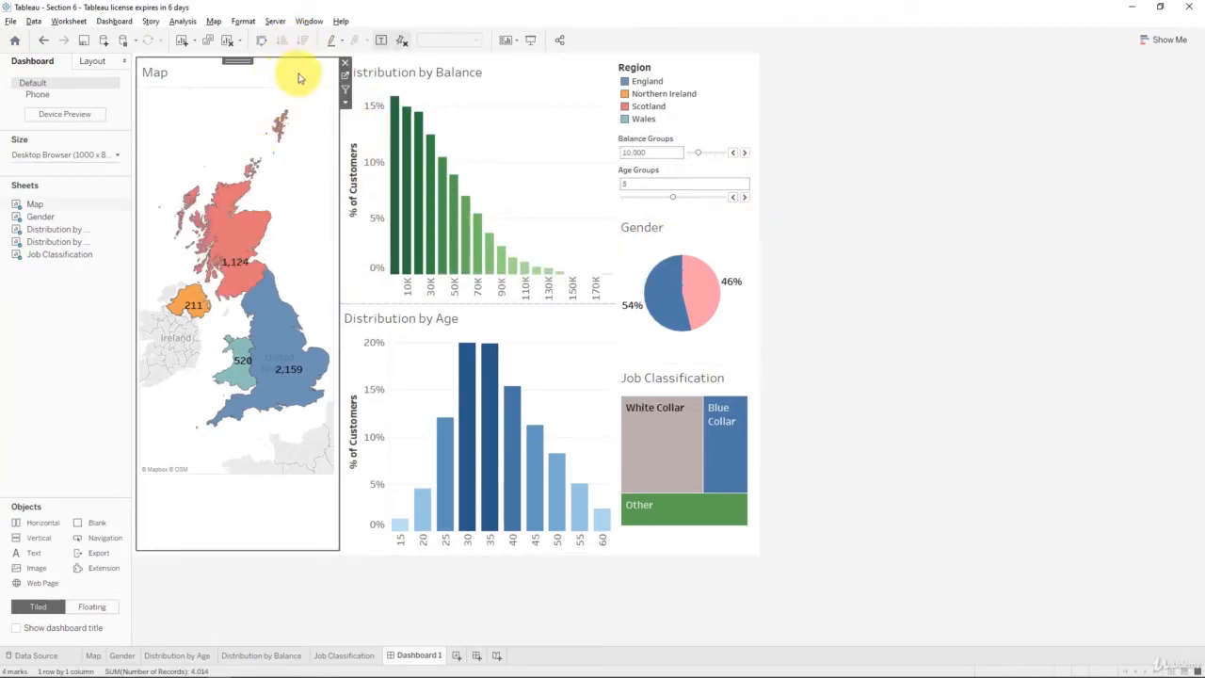
click(344, 101)
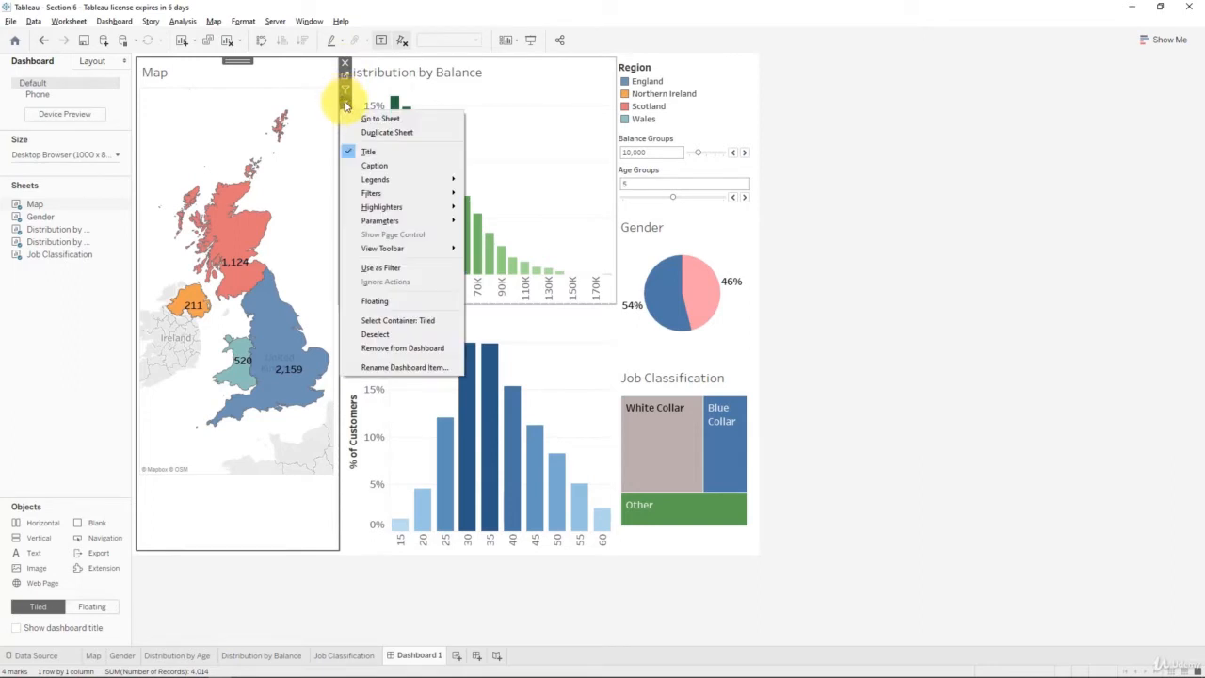
mouse_move(374, 195)
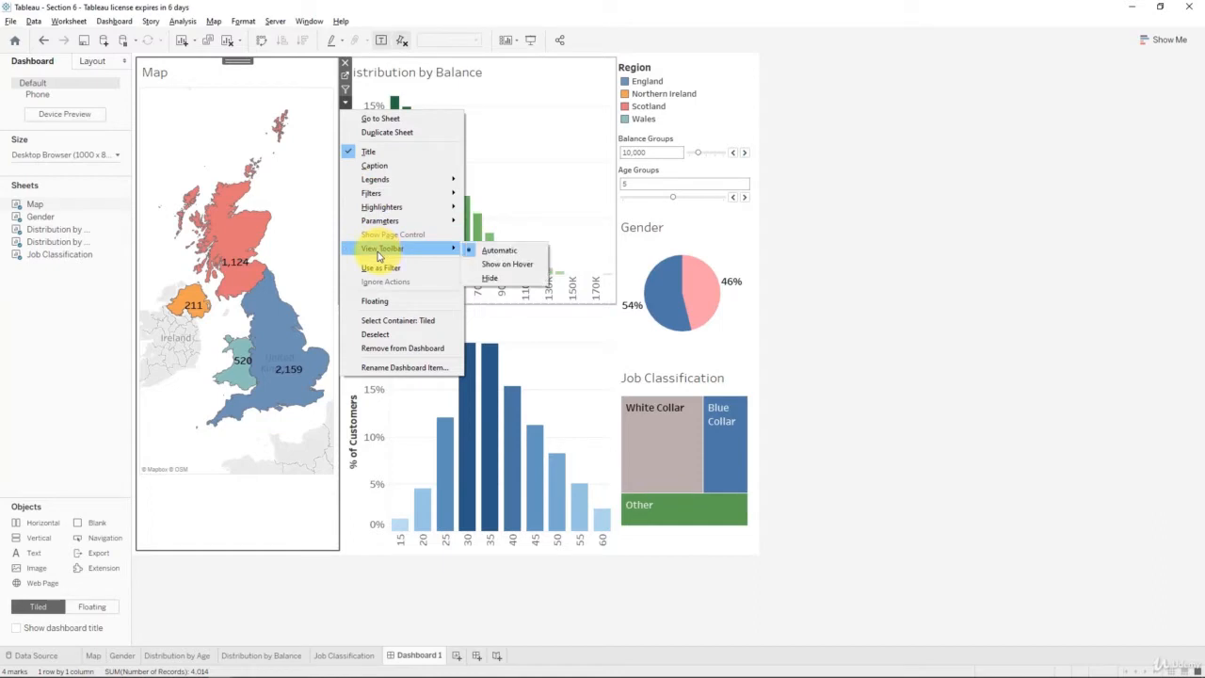
click(376, 267)
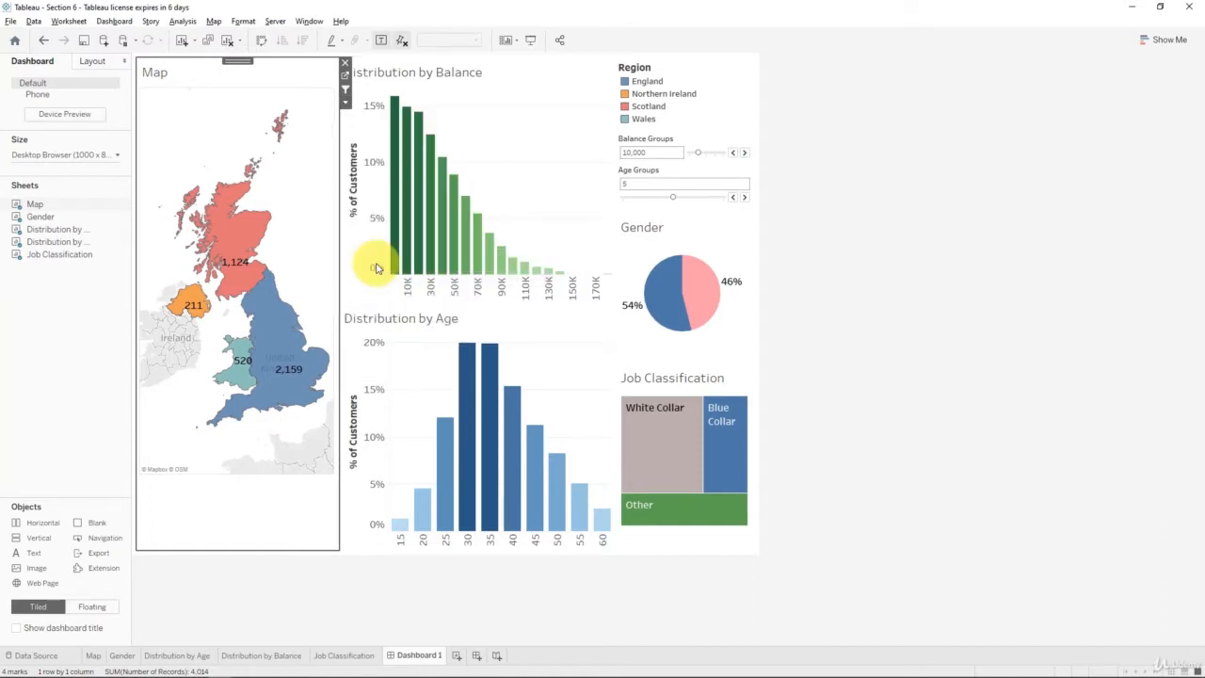
- Review the source sheets, target sheets and run settings of the Map's generated filter action in the dashboard actions
click(114, 20)
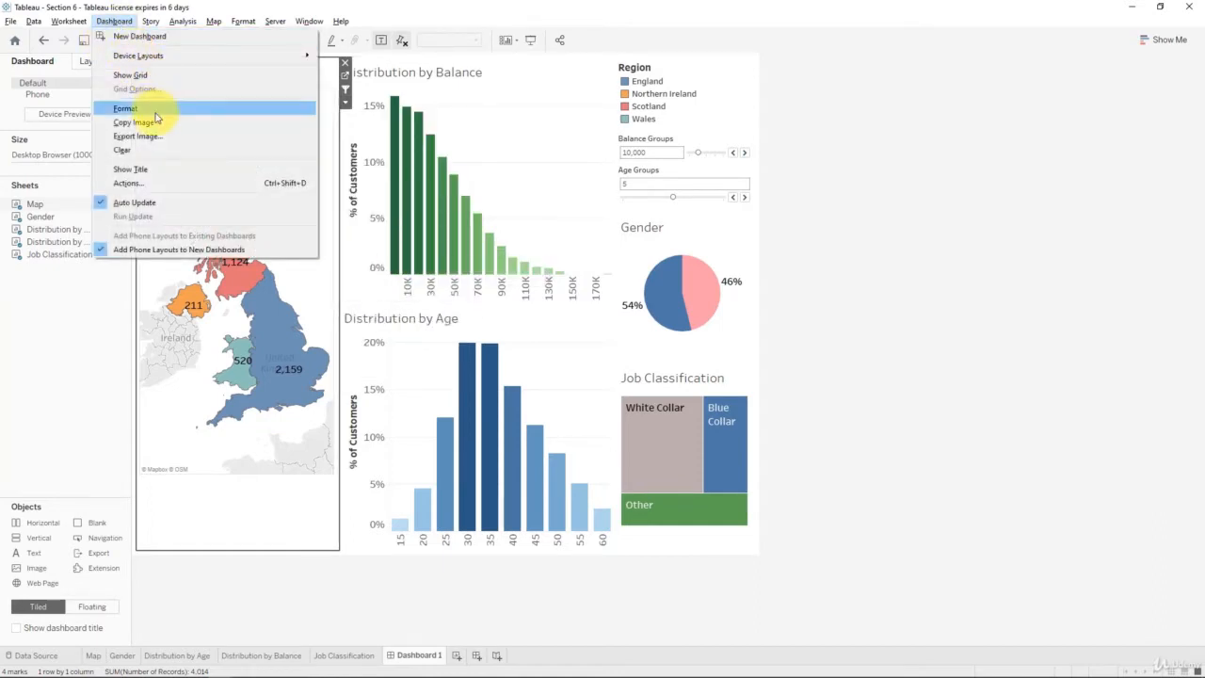
click(128, 182)
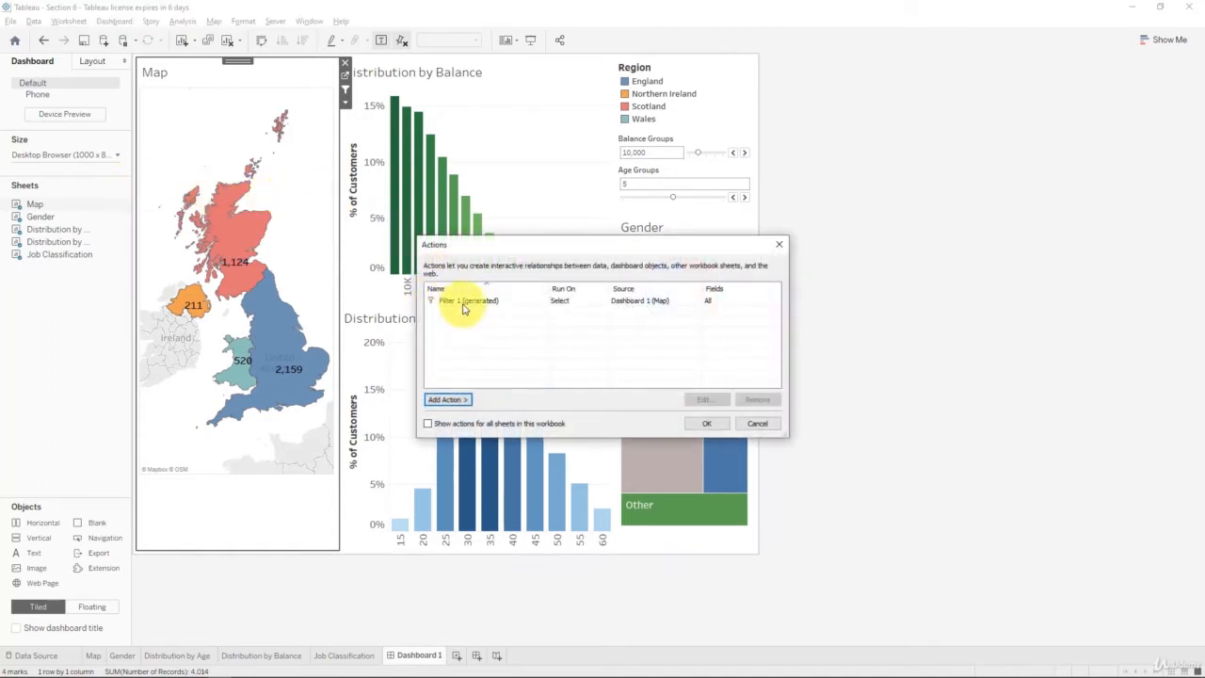
click(682, 301)
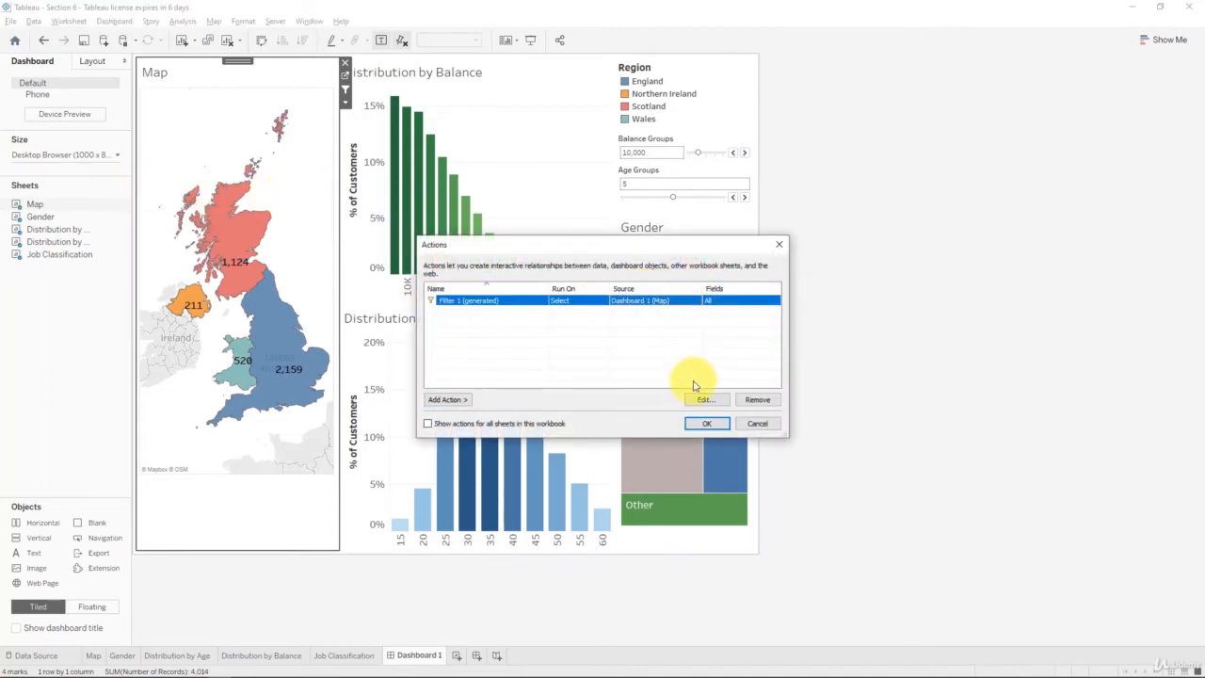
click(704, 399)
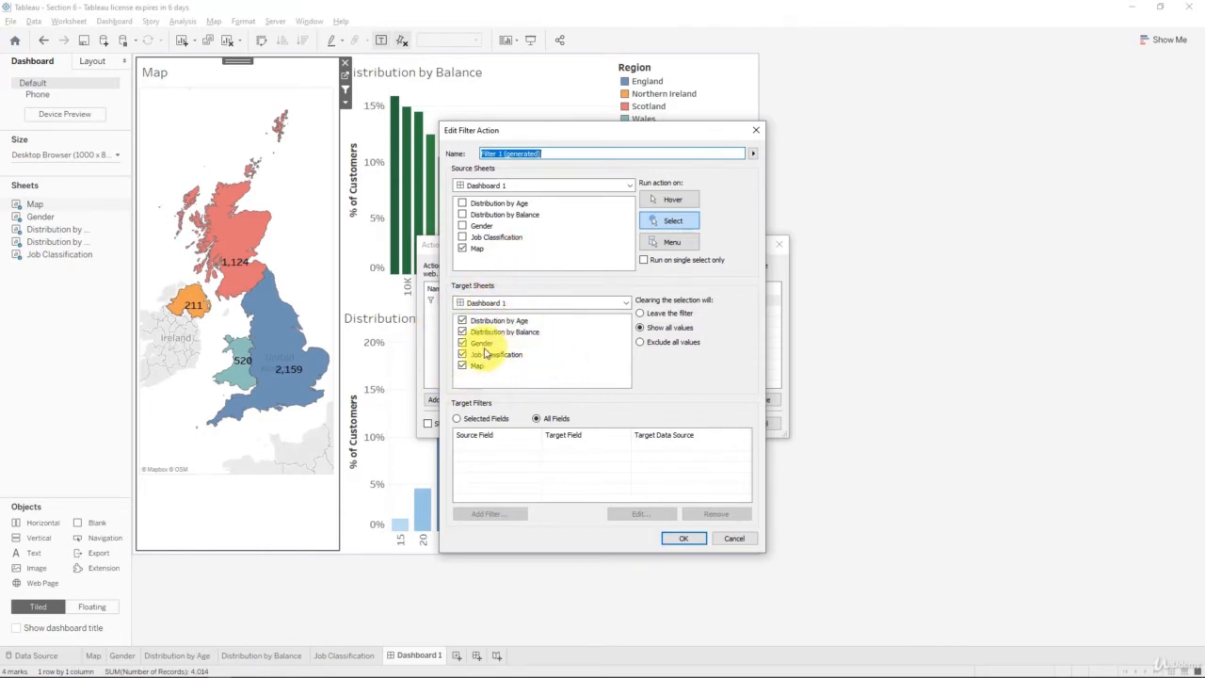
click(668, 540)
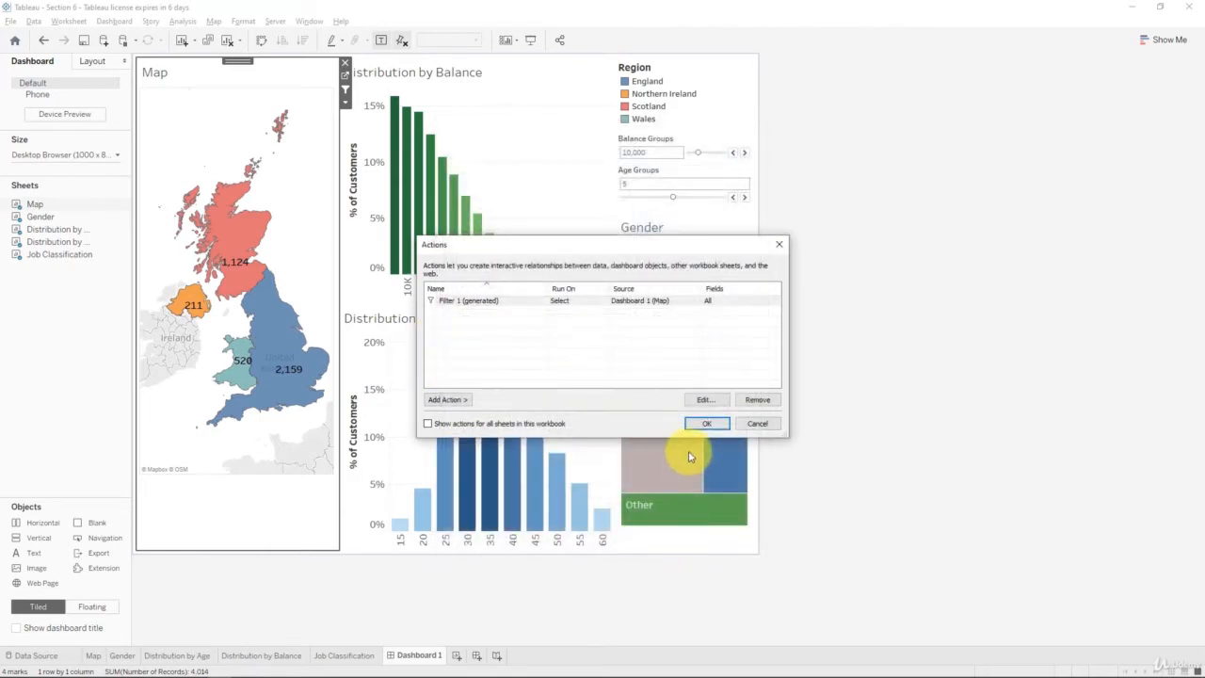
click(706, 423)
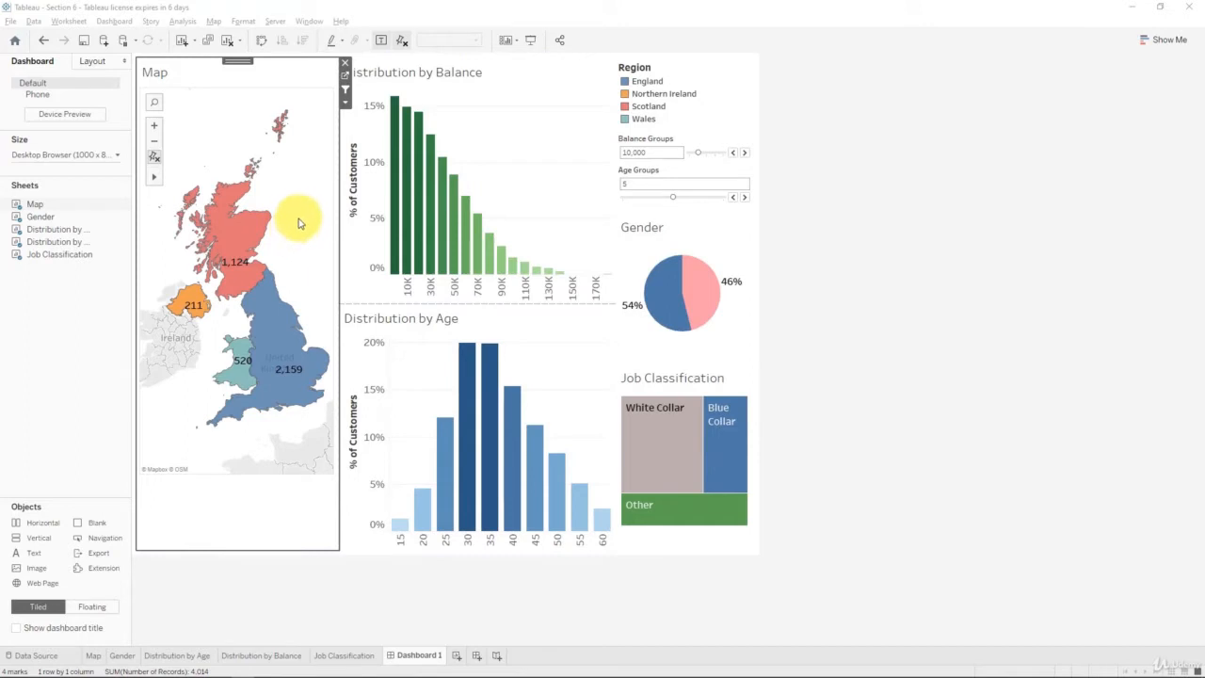
- Filter the dashboard by Scotland, England, Wales and Northern Ireland in turn on the Map, and clear the selection
click(253, 228)
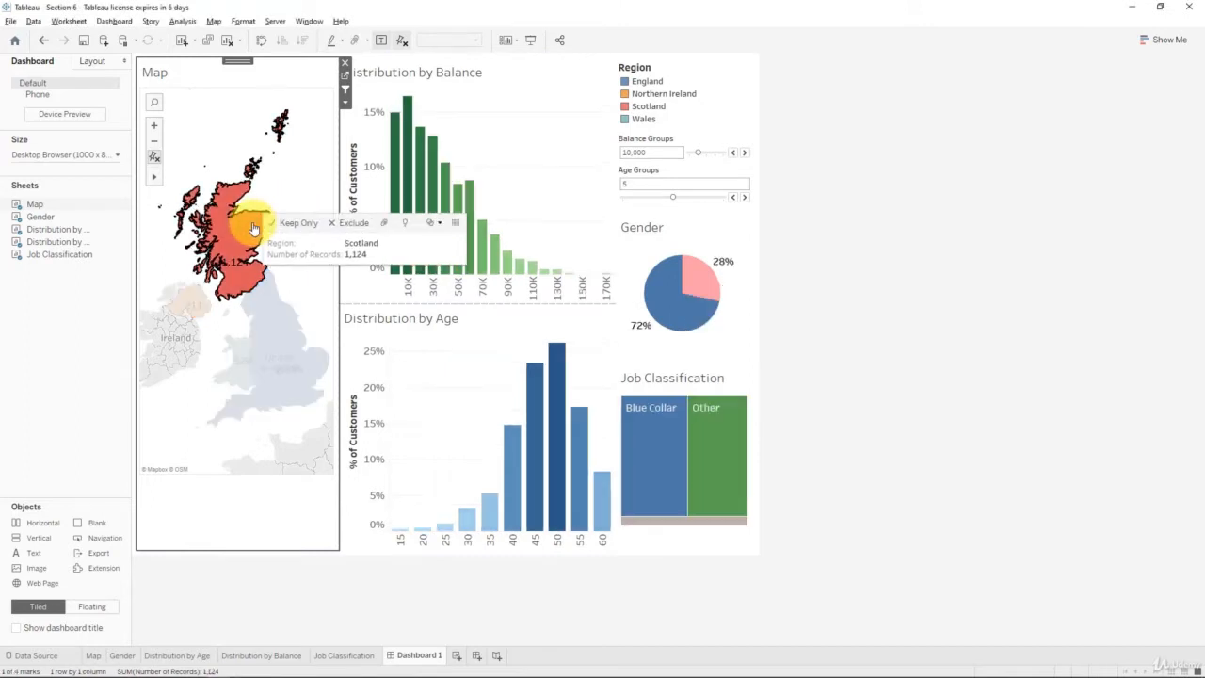
click(270, 325)
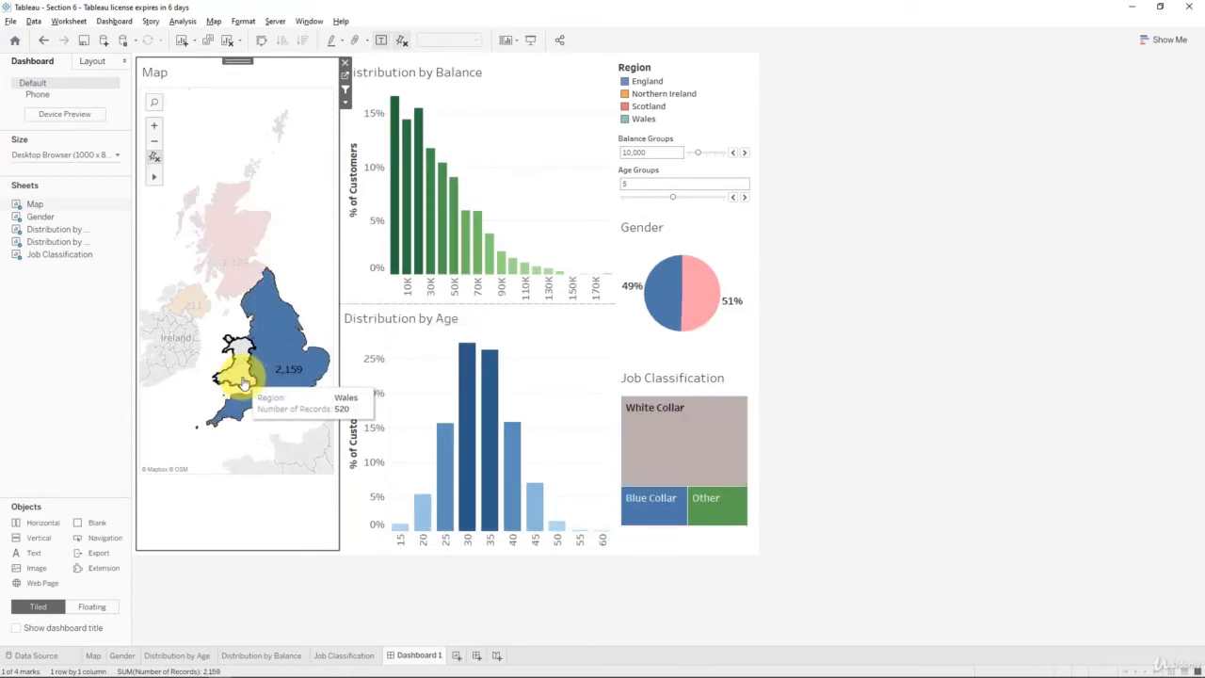
click(226, 360)
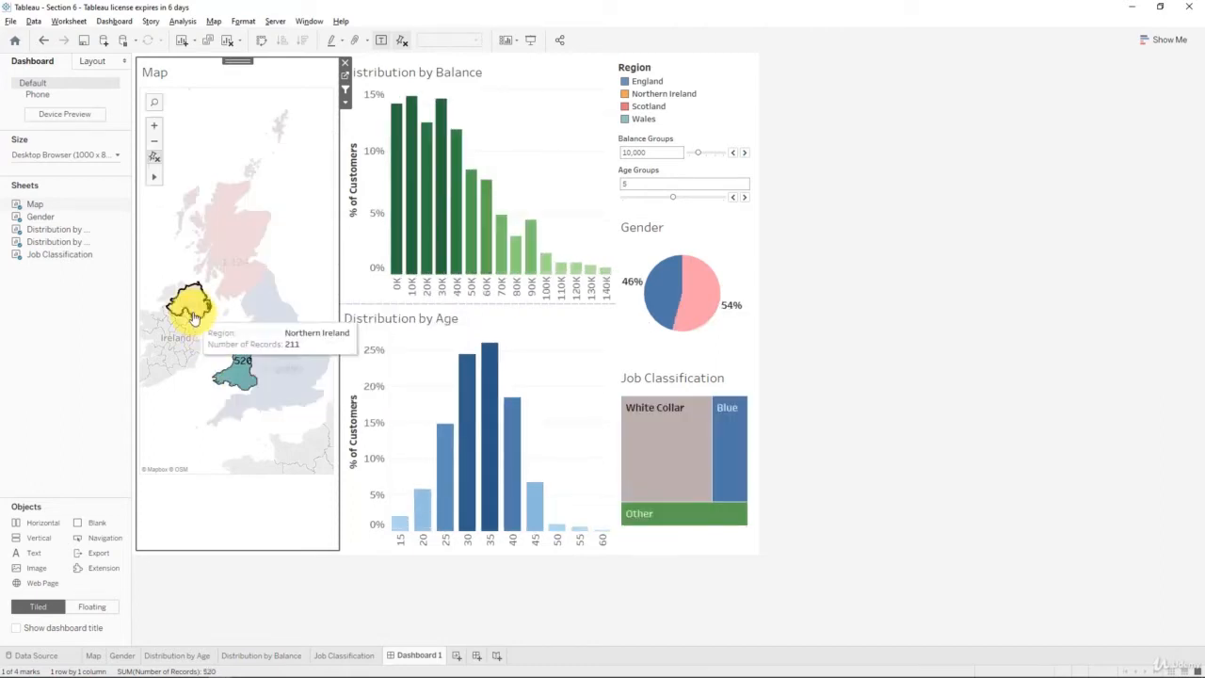
click(193, 317)
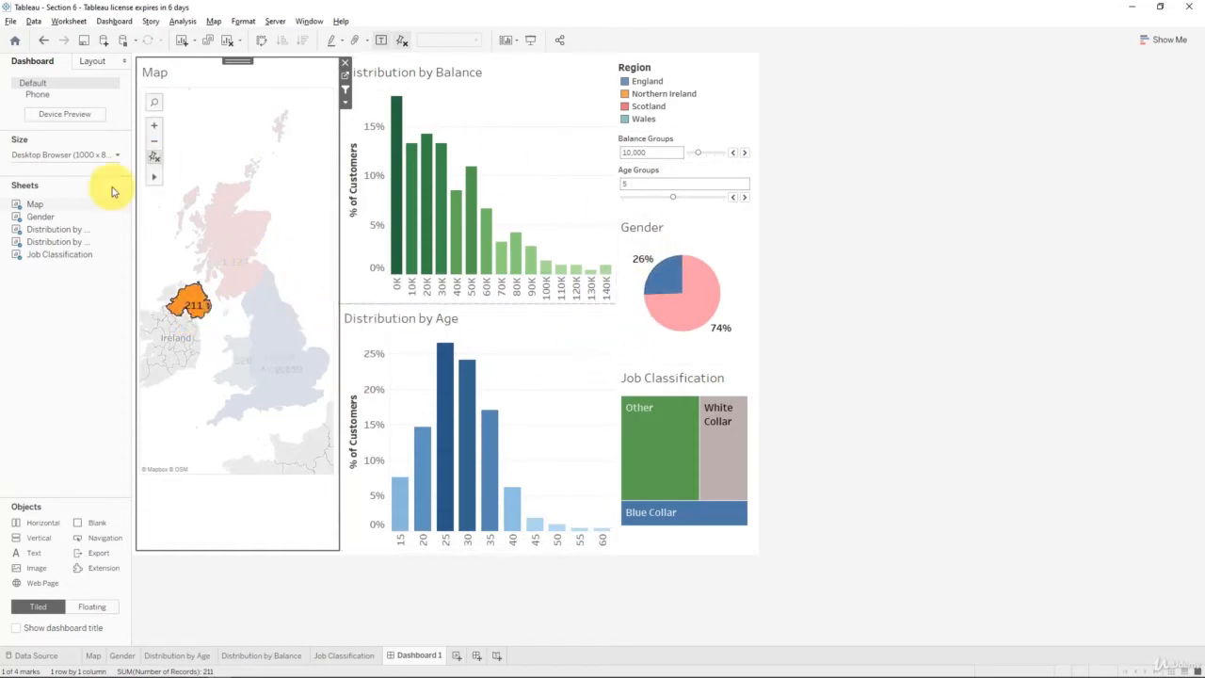
click(290, 269)
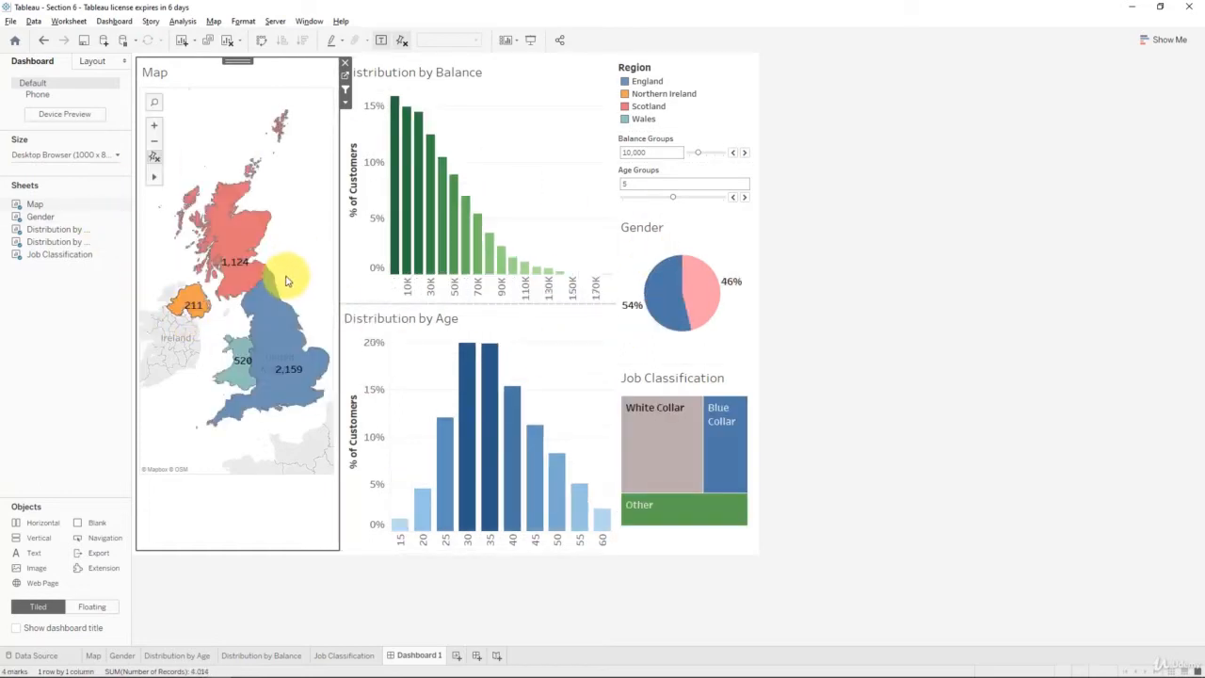
- Compare the gender split of Scotland with that of Northern Ireland by selecting each on the Map, clearing each selection
click(234, 243)
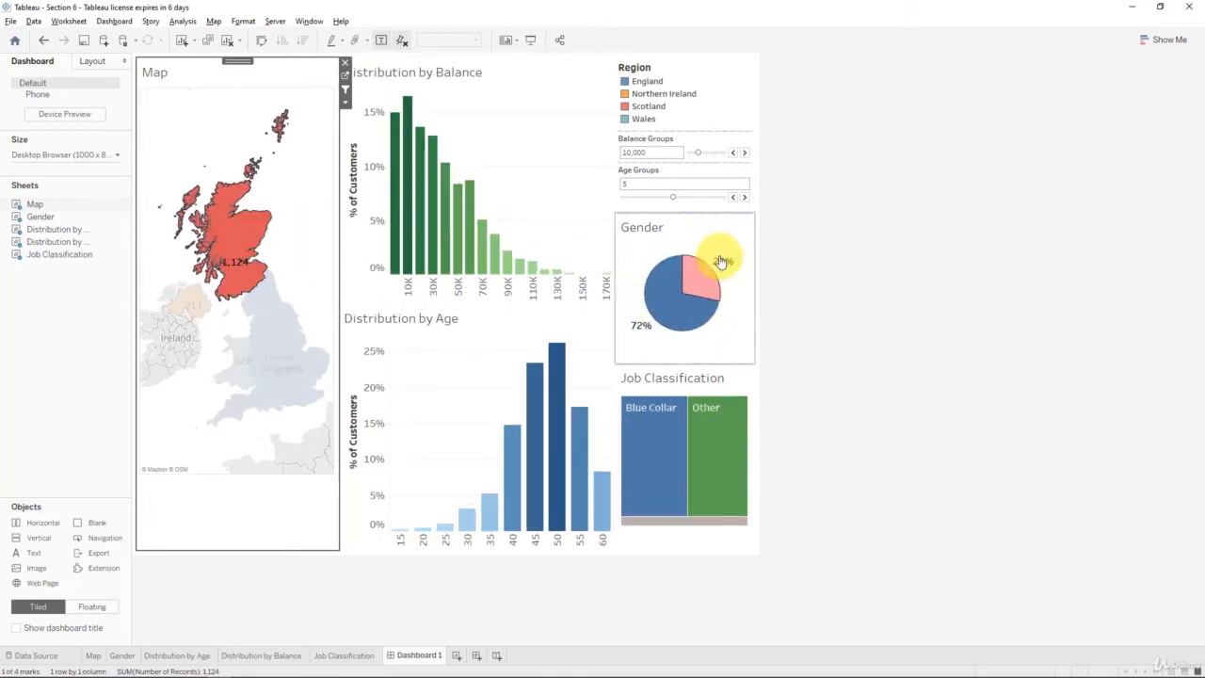
click(289, 239)
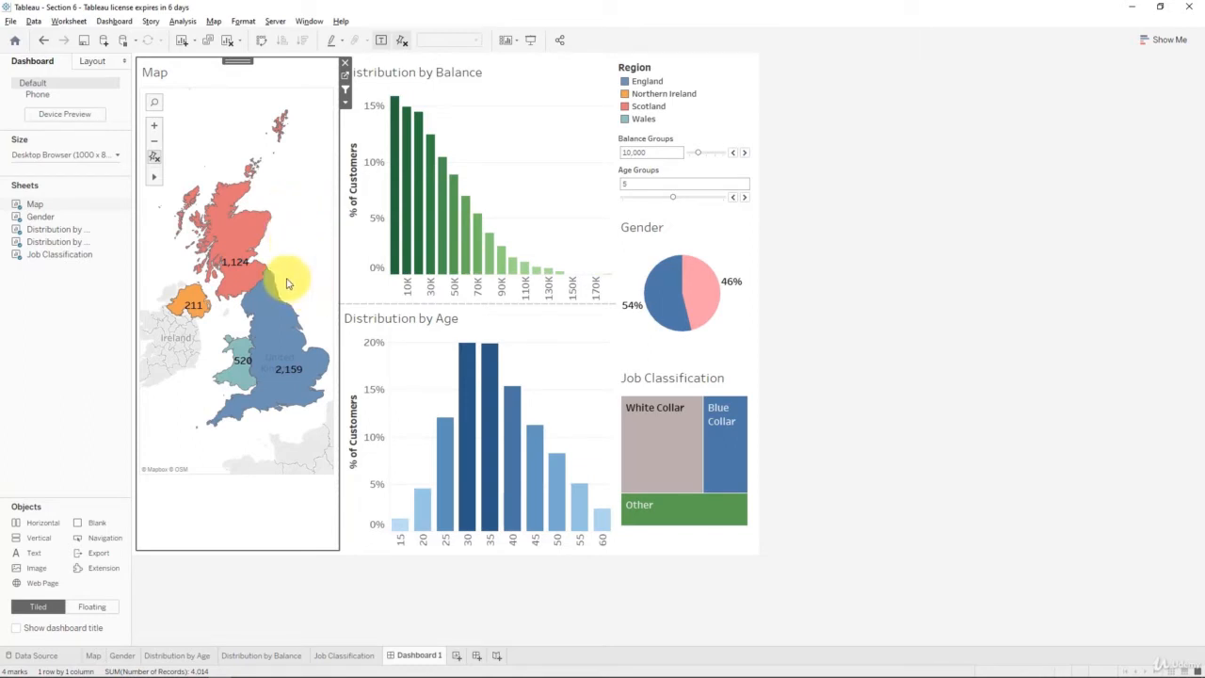
mouse_move(193, 301)
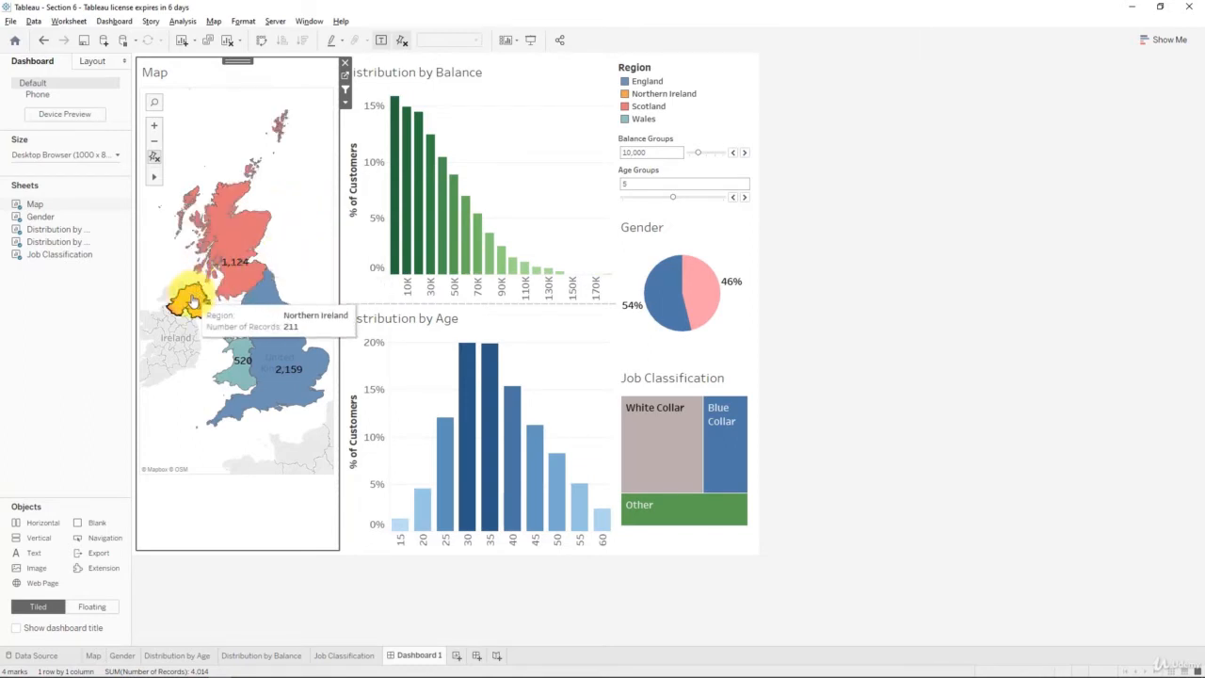
click(193, 301)
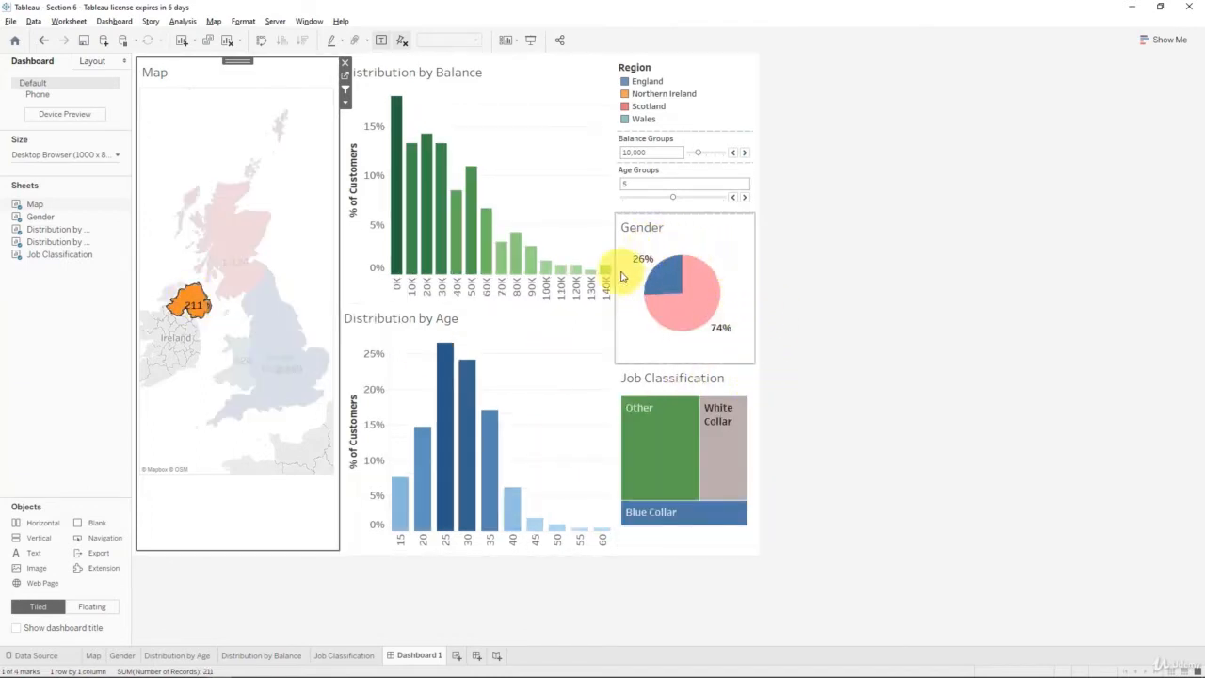
click(313, 294)
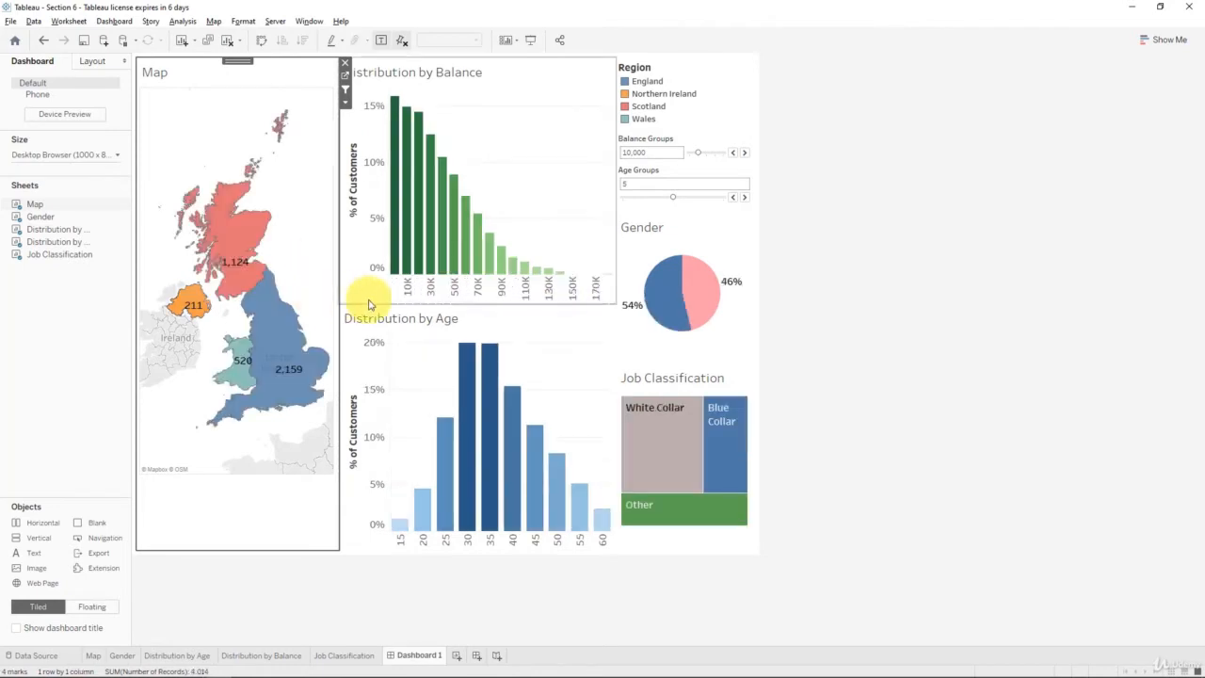
- Set the Distribution by Balance and Distribution by Age charts to be used as dashboard filters
click(600, 64)
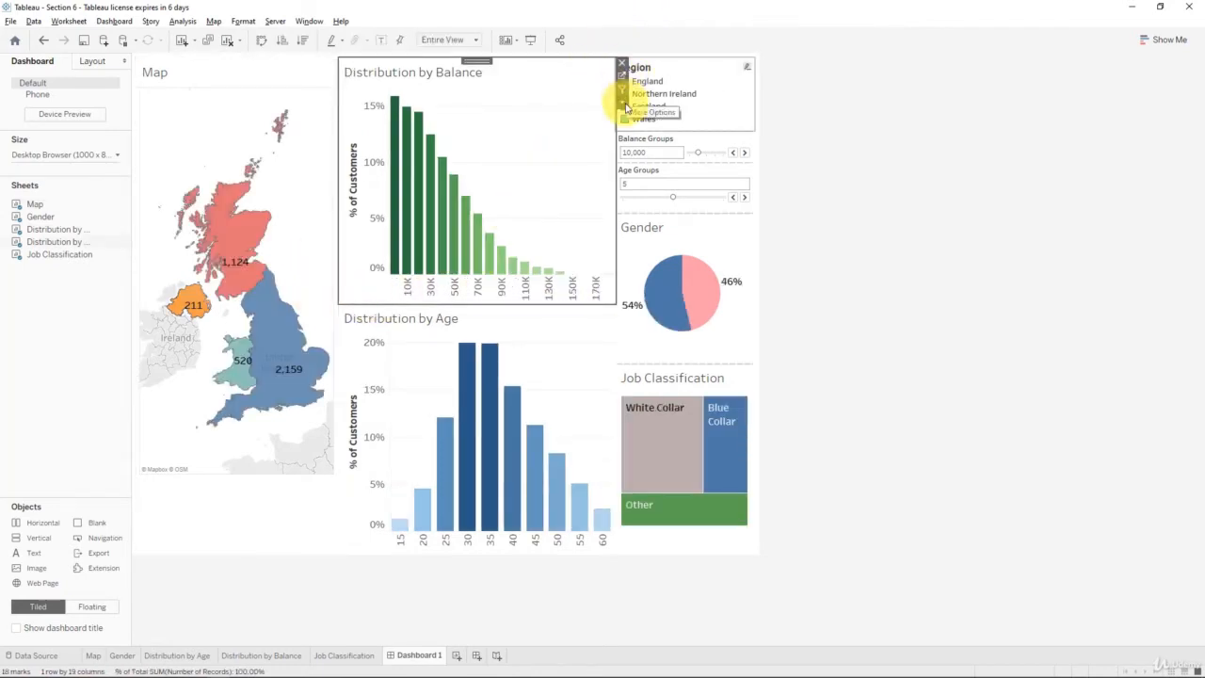
click(622, 102)
click(638, 285)
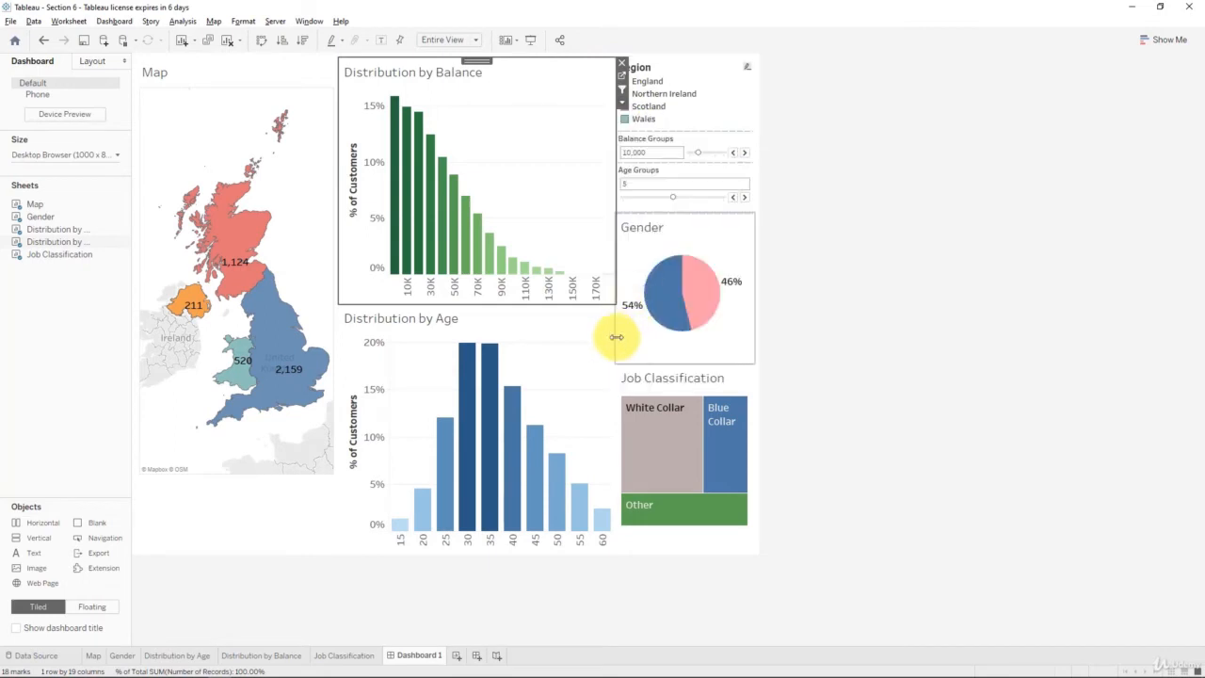
click(614, 330)
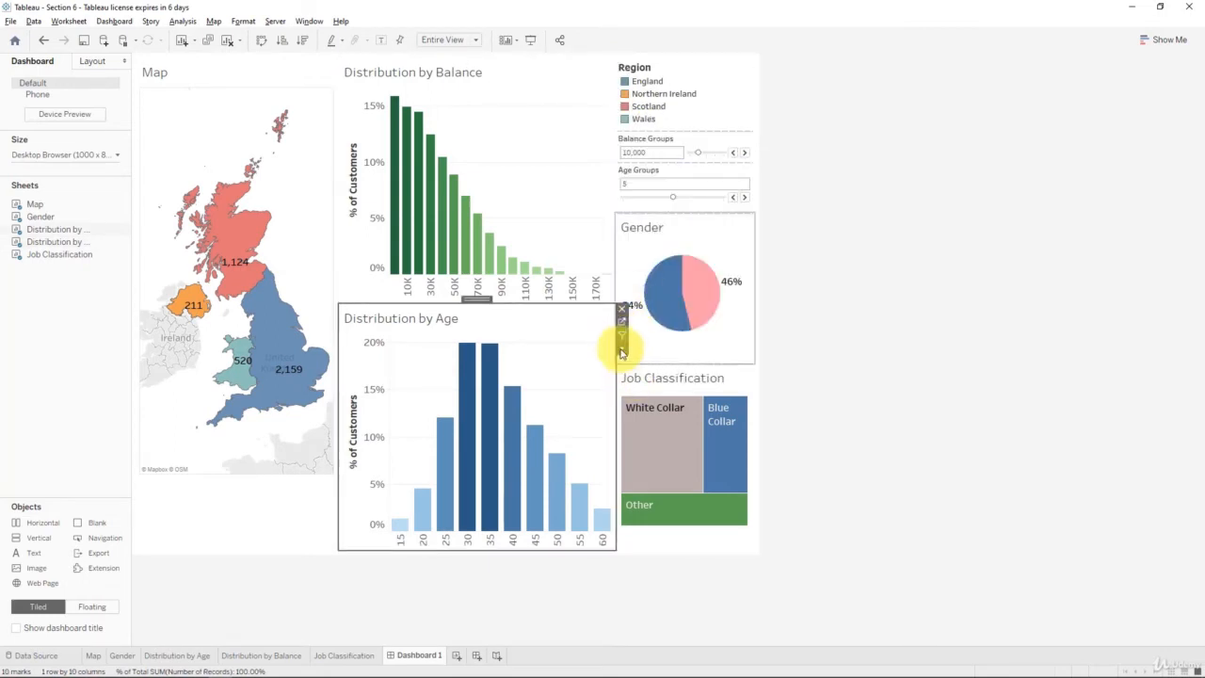
click(621, 346)
click(644, 528)
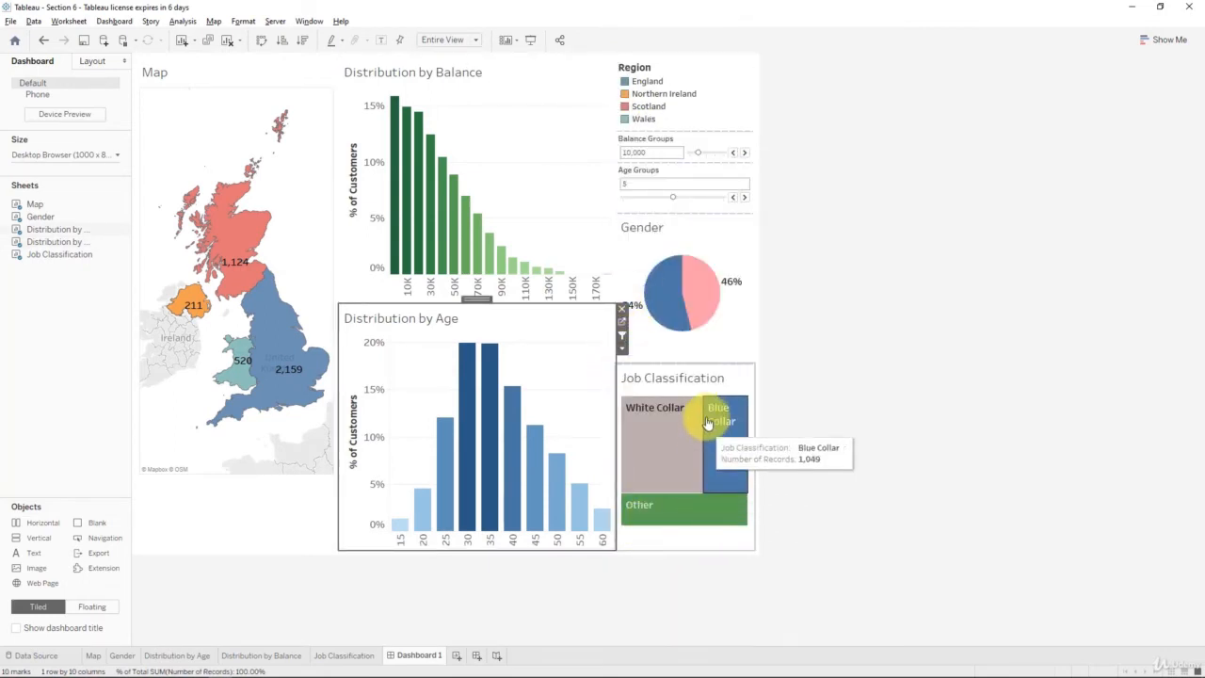
- Set the Job Classification treemap and the Gender pie chart to be used as dashboard filters
click(731, 376)
click(760, 422)
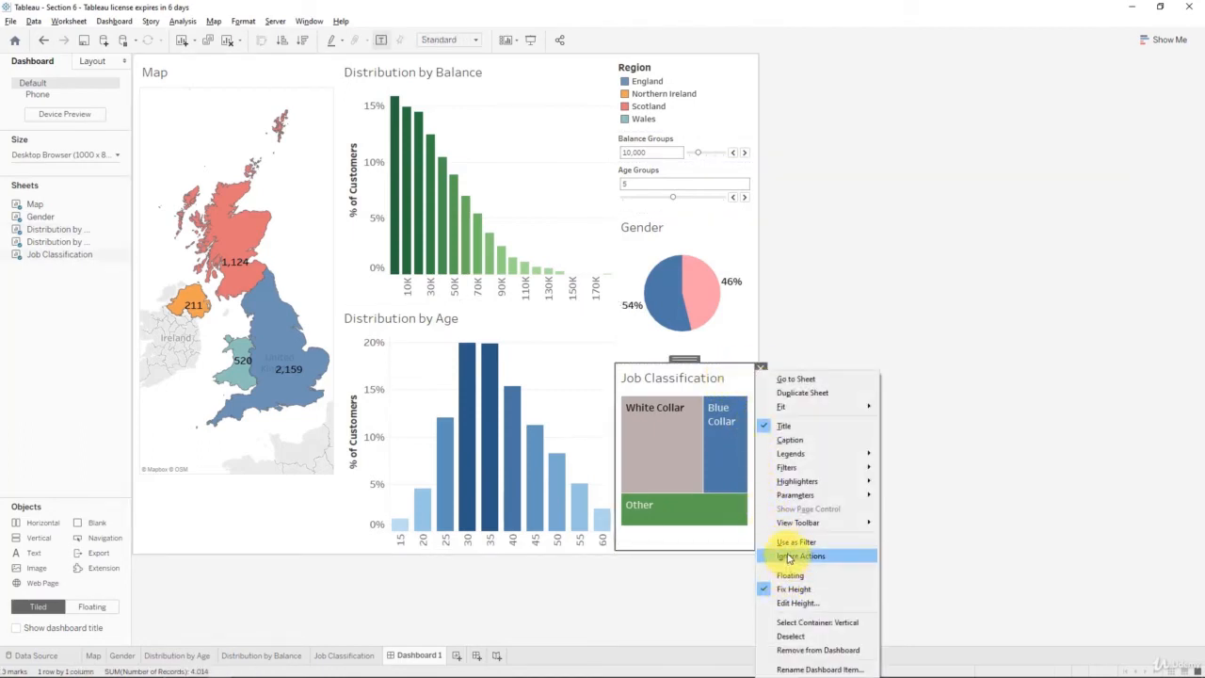
click(789, 557)
click(744, 240)
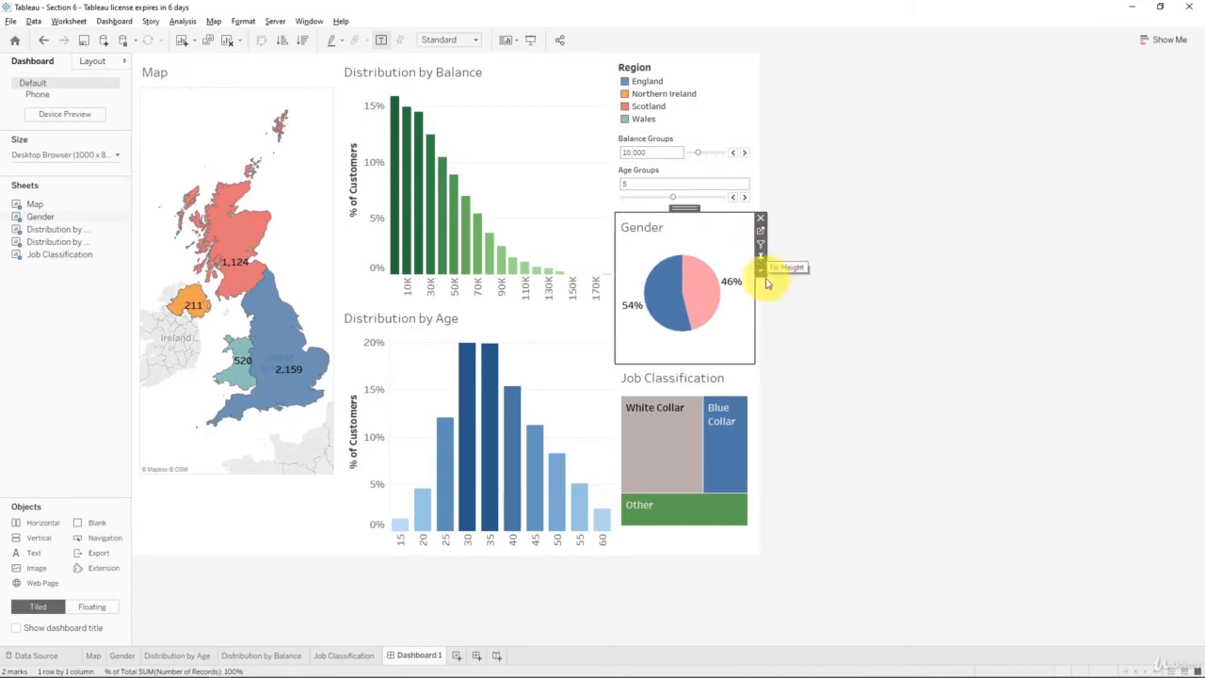
click(761, 270)
click(791, 448)
click(696, 378)
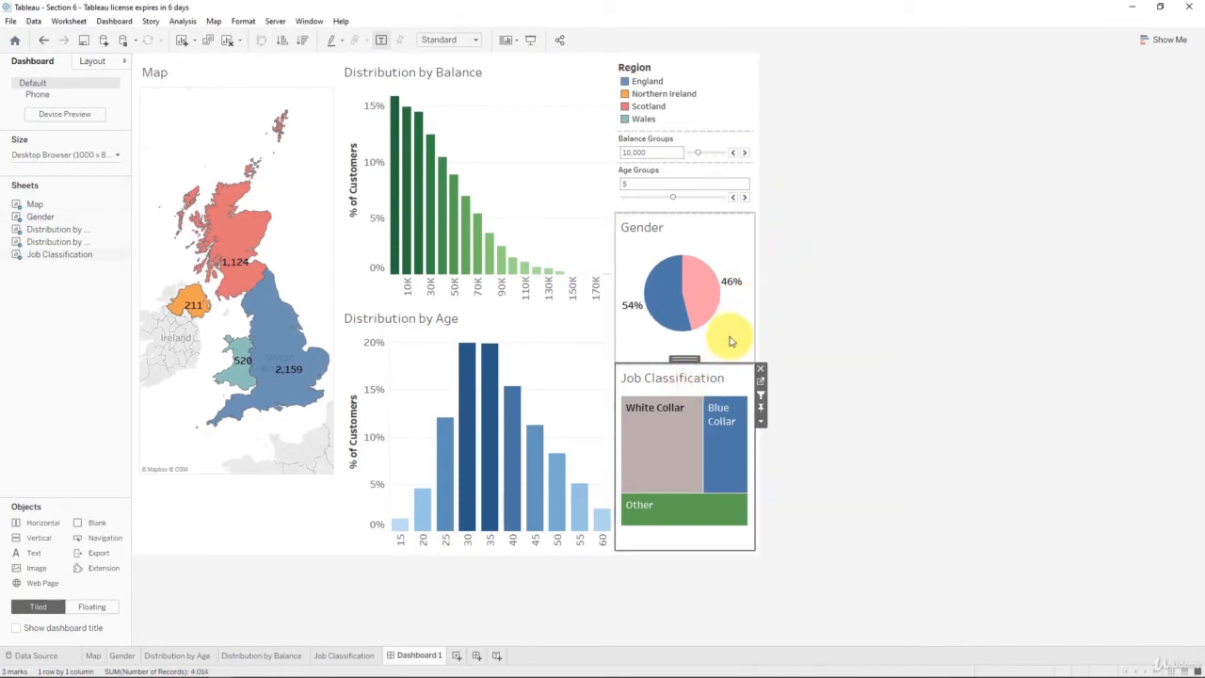
- Filter the dashboard by the female and the male slice of the Gender pie chart in turn, and clear the selection
click(697, 302)
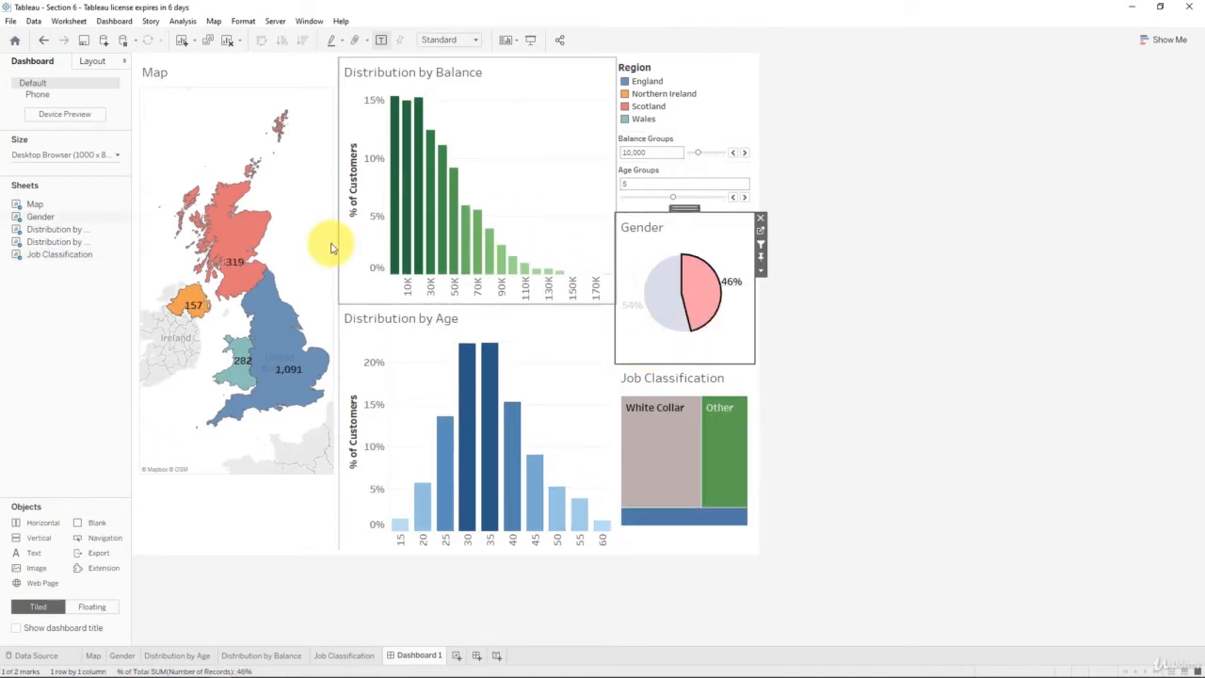
mouse_move(699, 301)
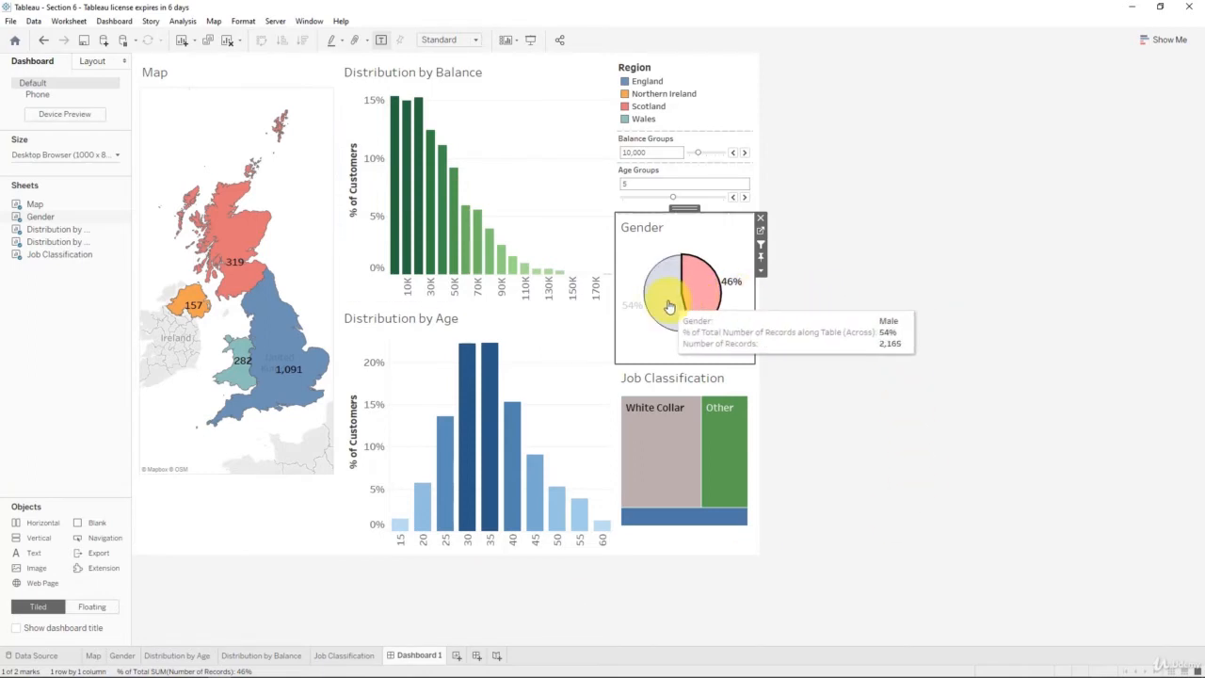
click(668, 307)
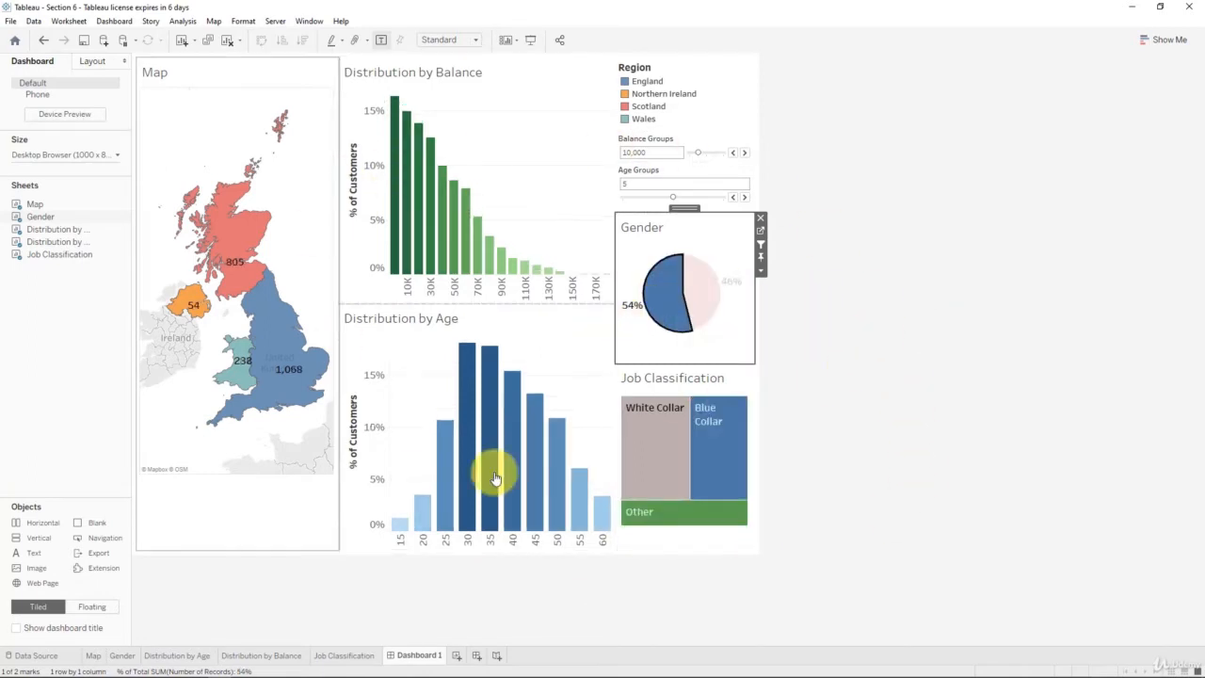
click(688, 355)
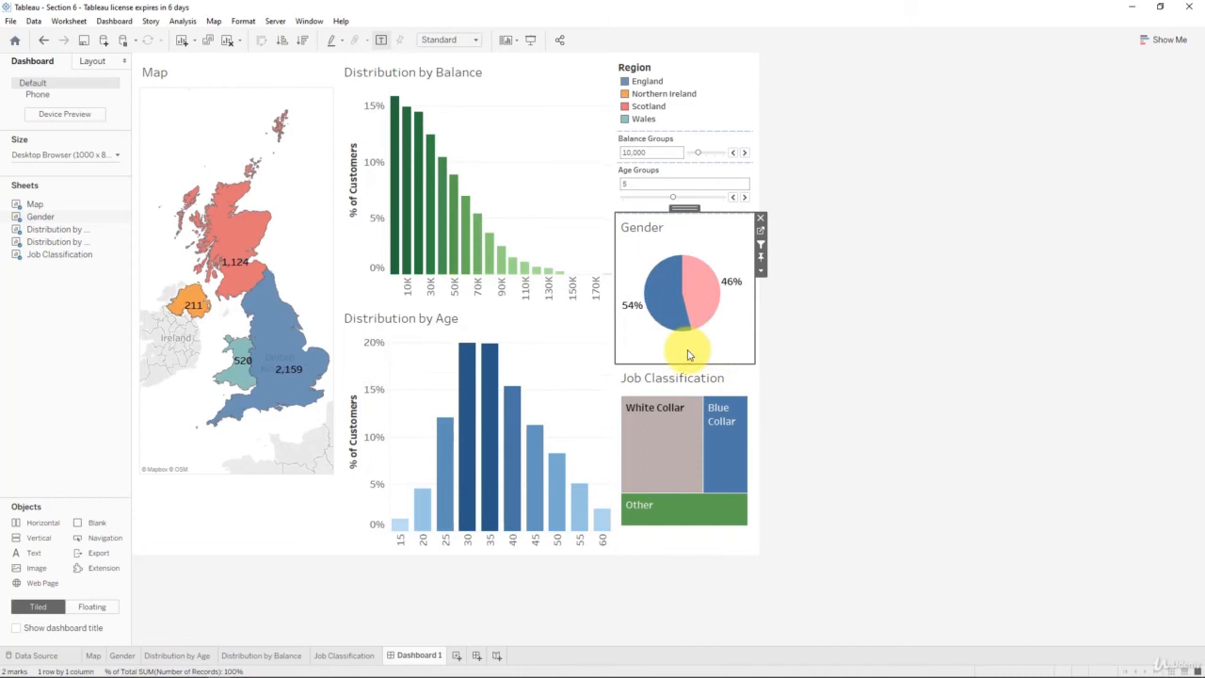
- Filter the dashboard by White Collar male customers, switch the job classification to Blue Collar, and clear both selections
click(653, 459)
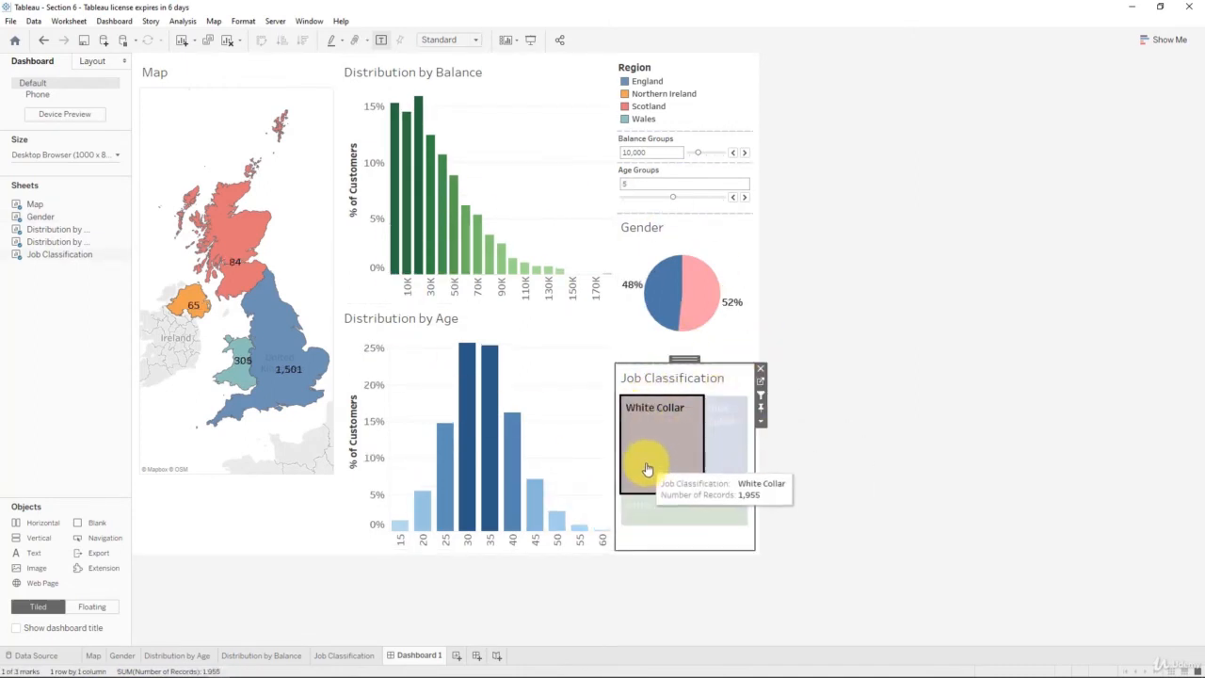
click(656, 301)
click(656, 301)
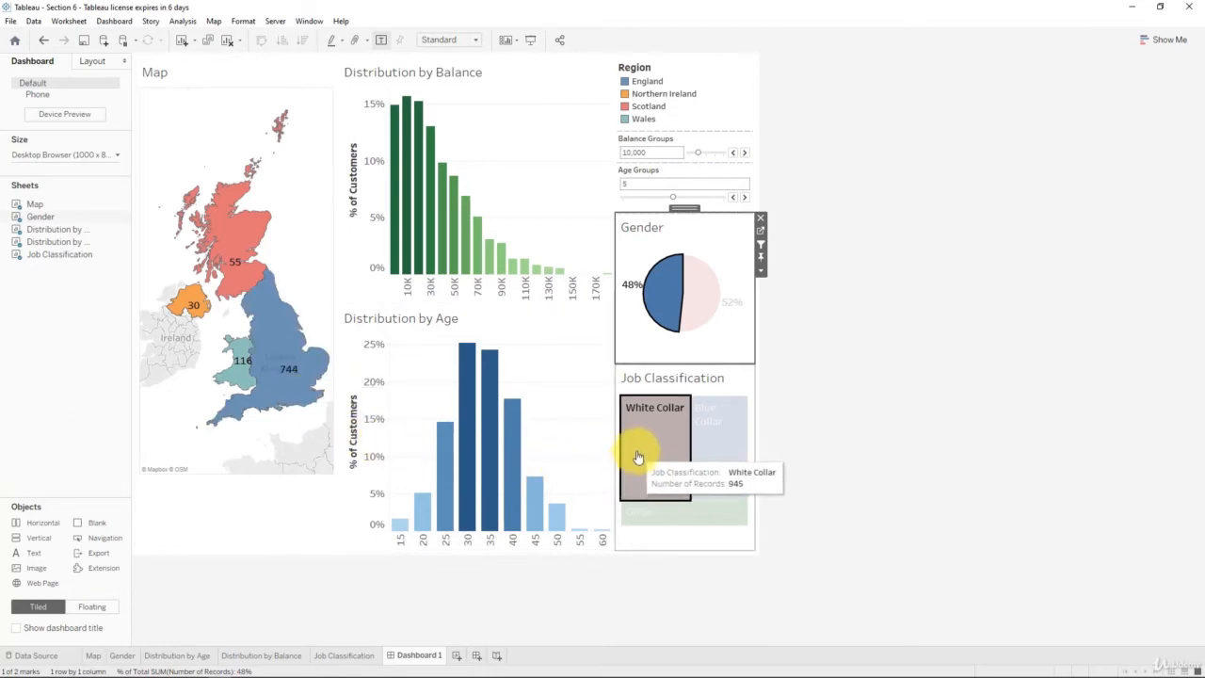
click(706, 427)
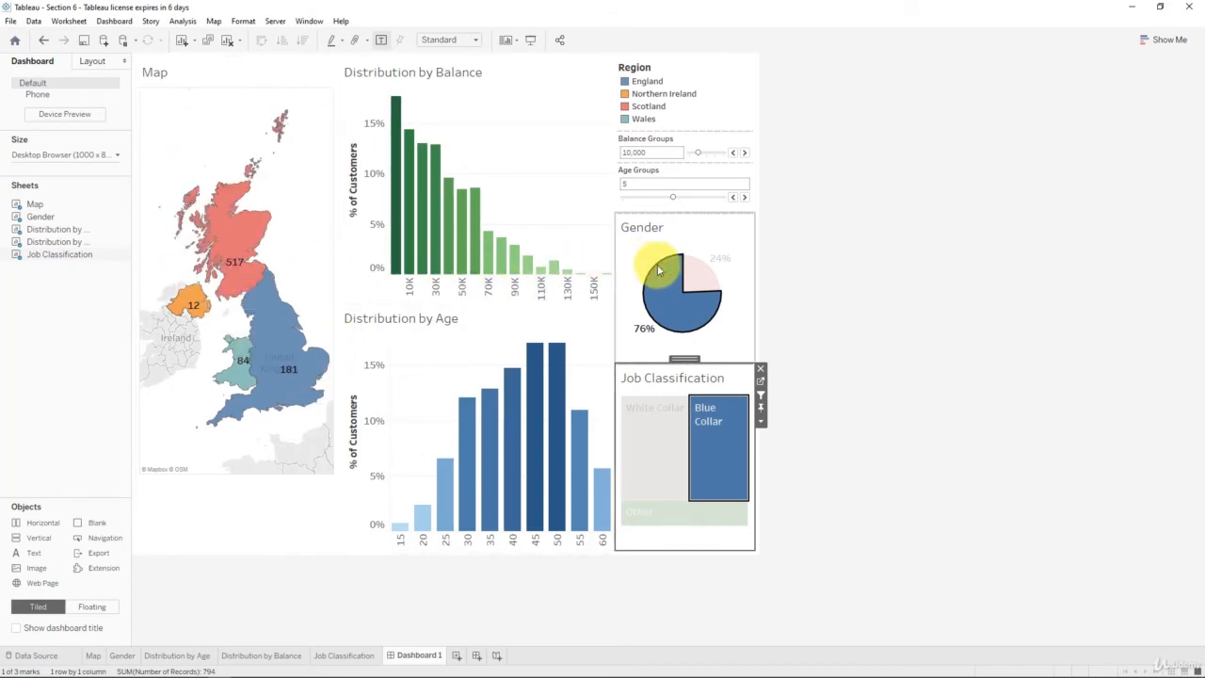
click(707, 421)
click(718, 358)
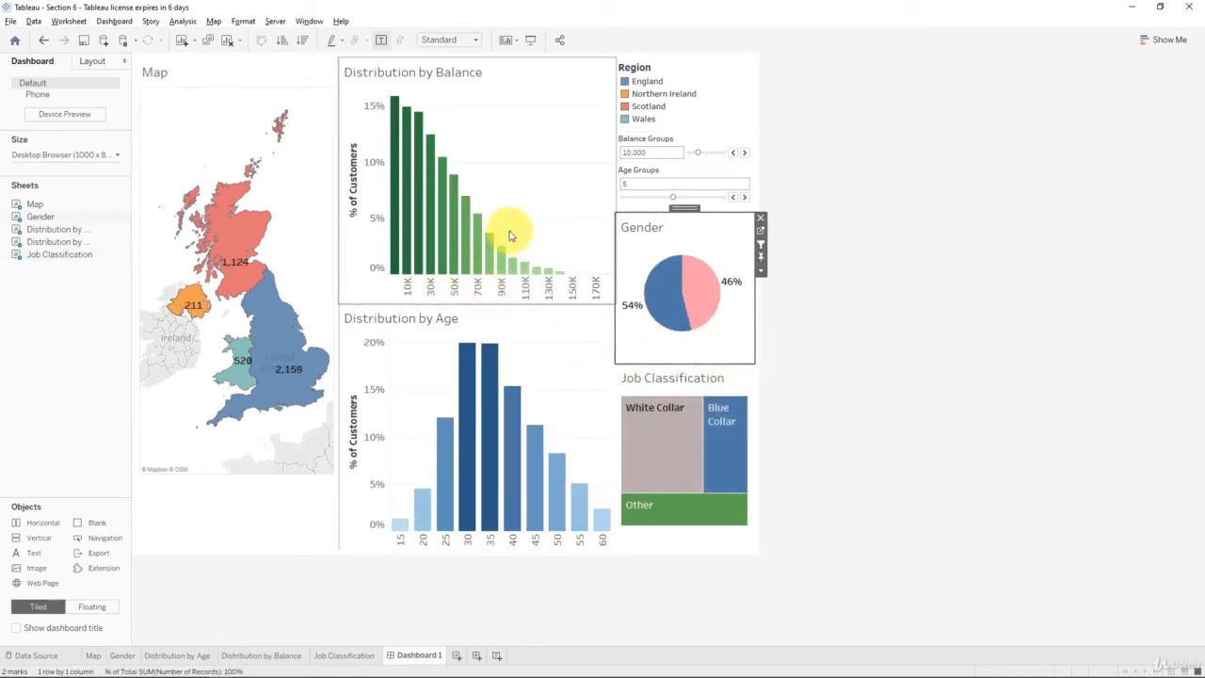
- Filter the dashboard by the Distribution by Balance bars from 100K upwards, and clear the selection
drag(510, 219, 594, 287)
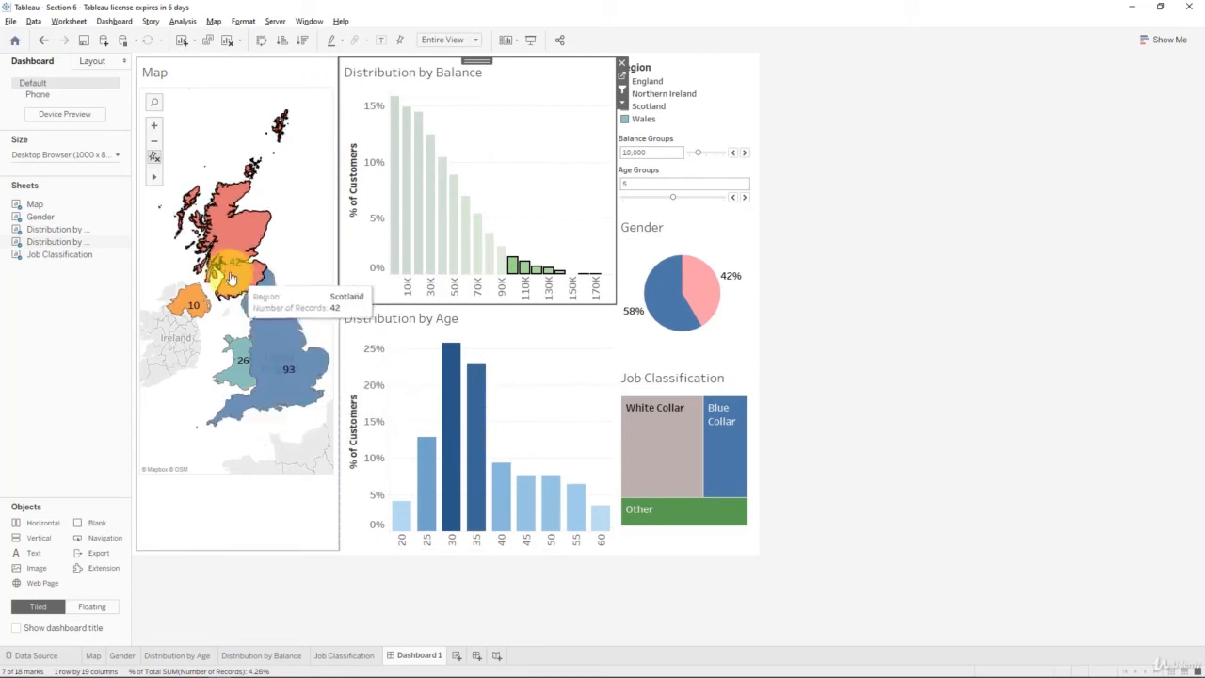
click(527, 210)
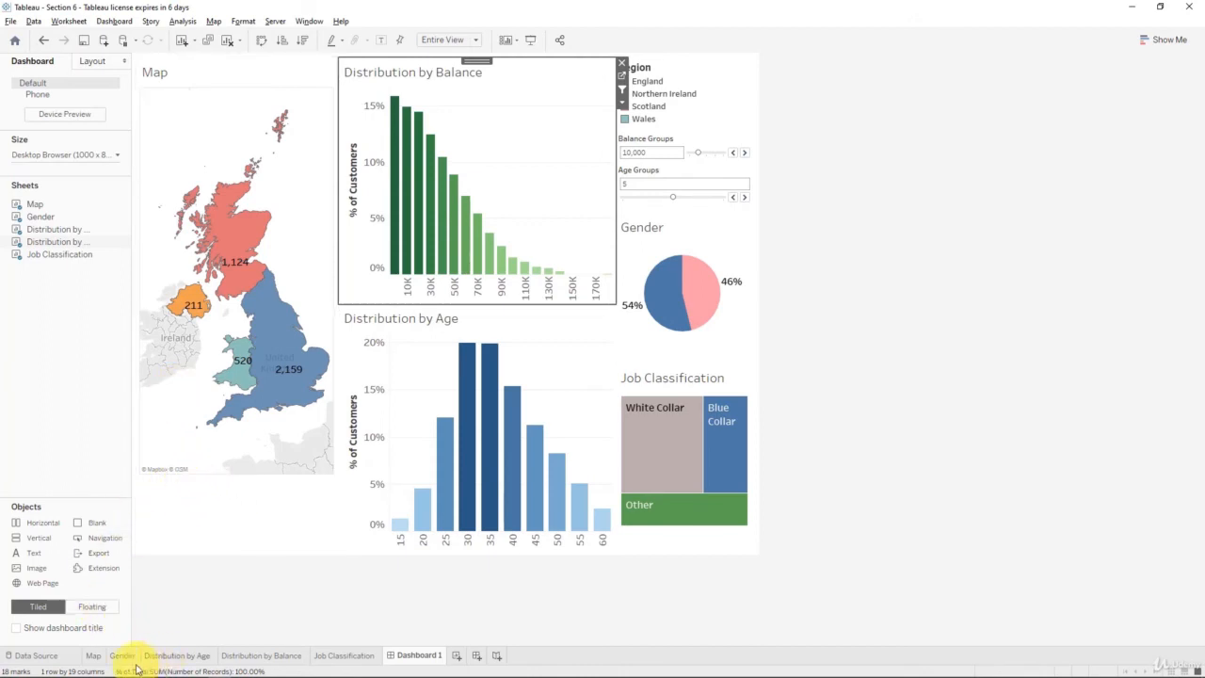
- Turn off tooltips in the Map worksheet
click(93, 656)
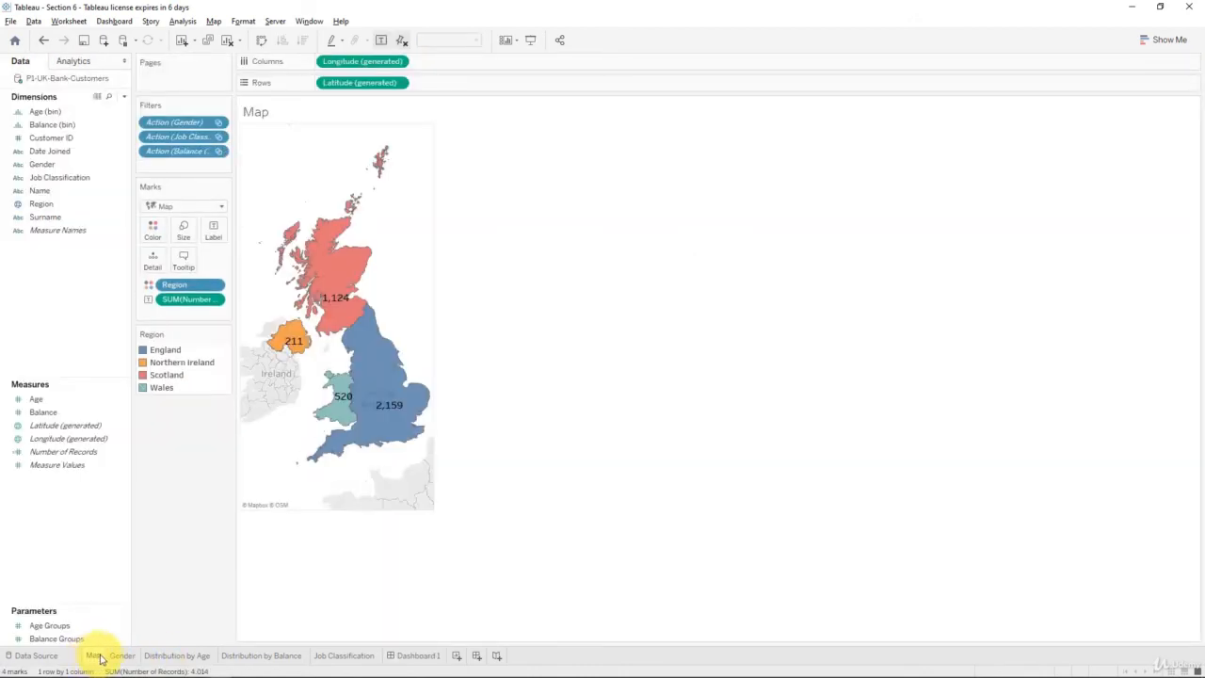
click(68, 21)
click(99, 121)
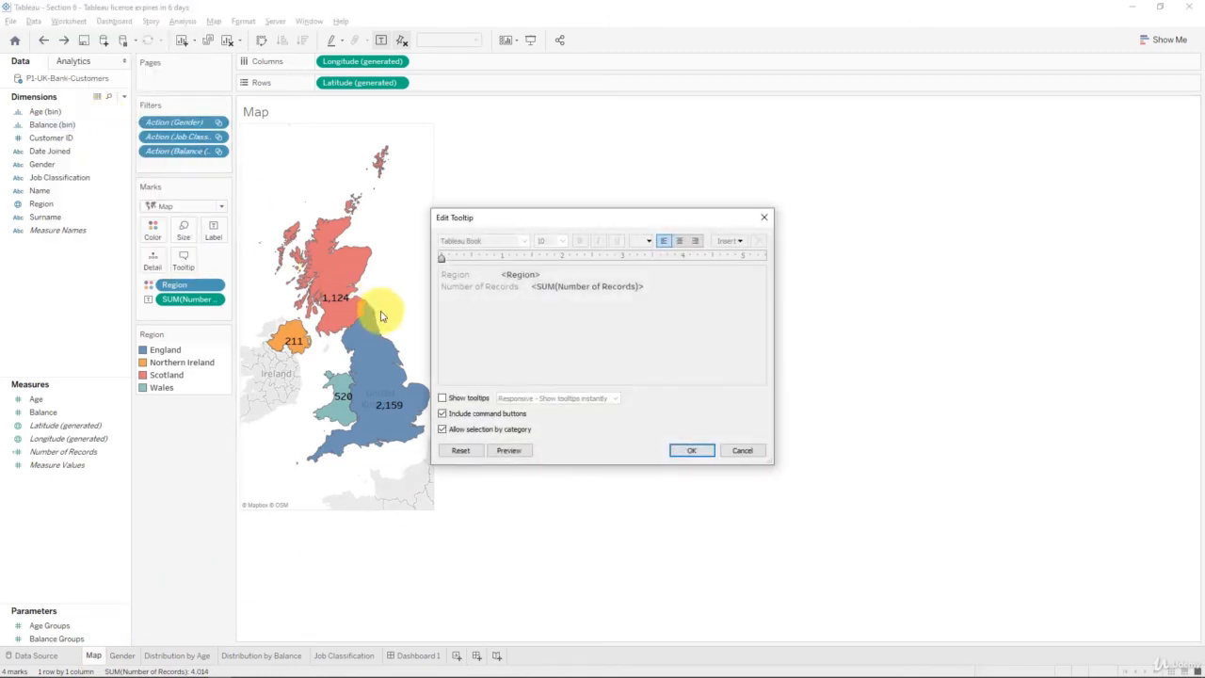
click(680, 453)
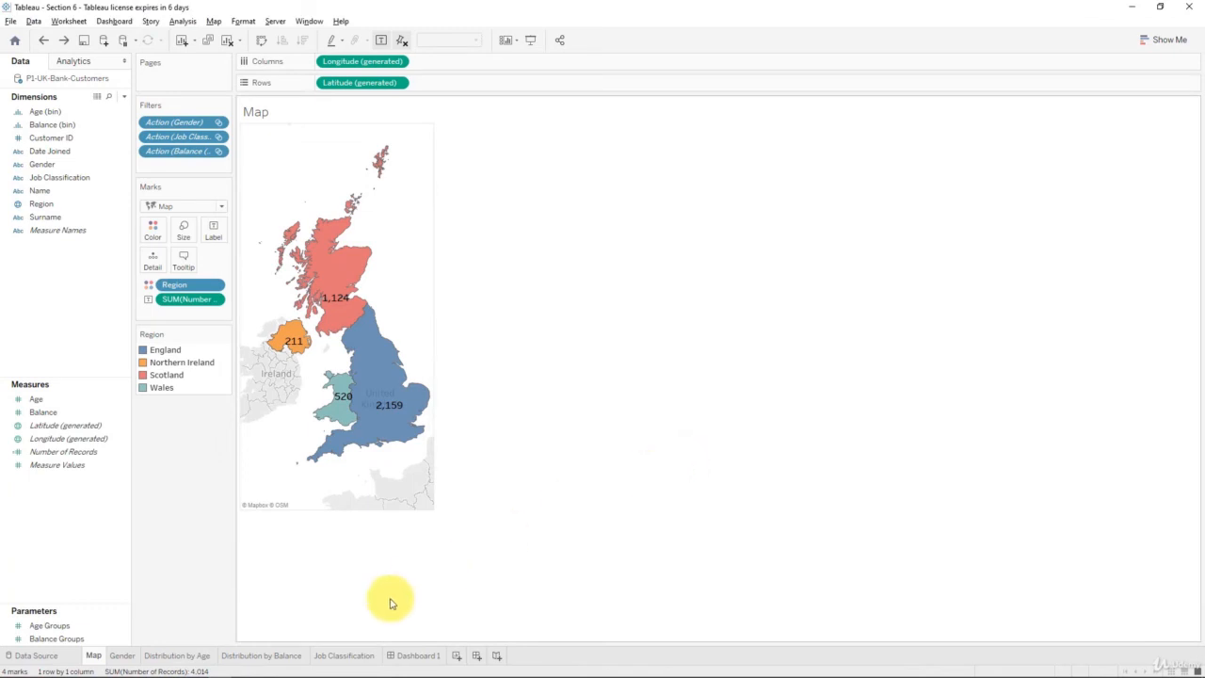
- Return to Dashboard 1 and turn off tooltips for the Distribution by Balance chart
click(418, 655)
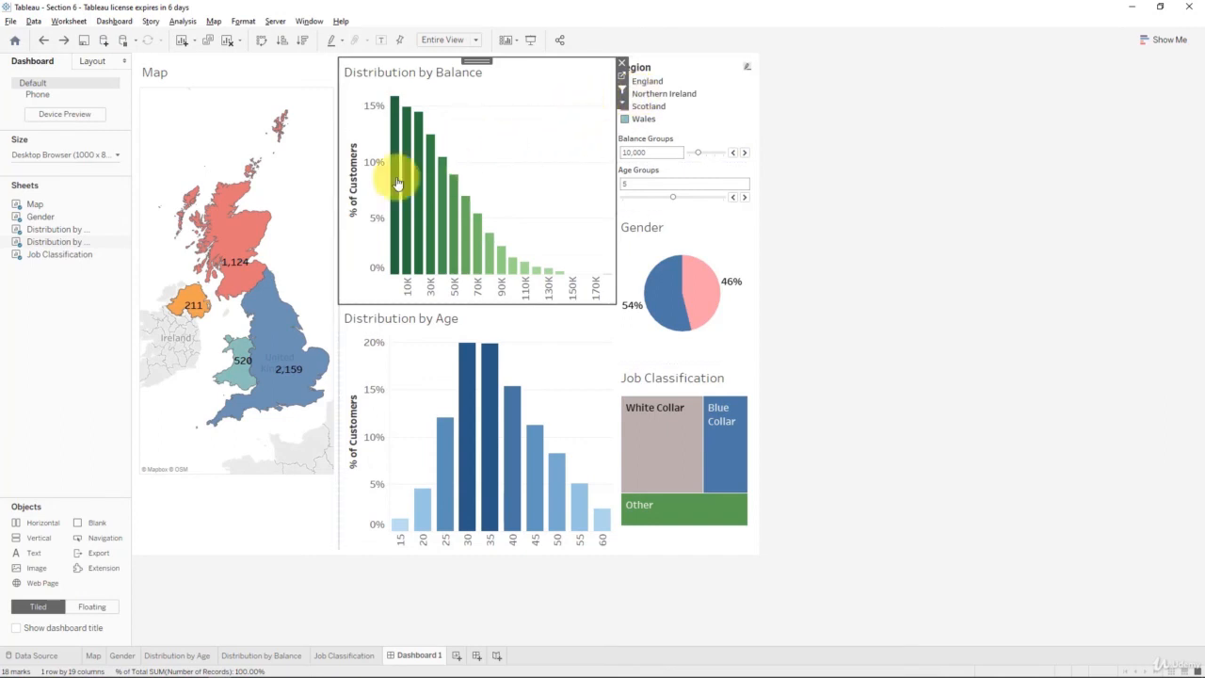
click(69, 21)
click(94, 117)
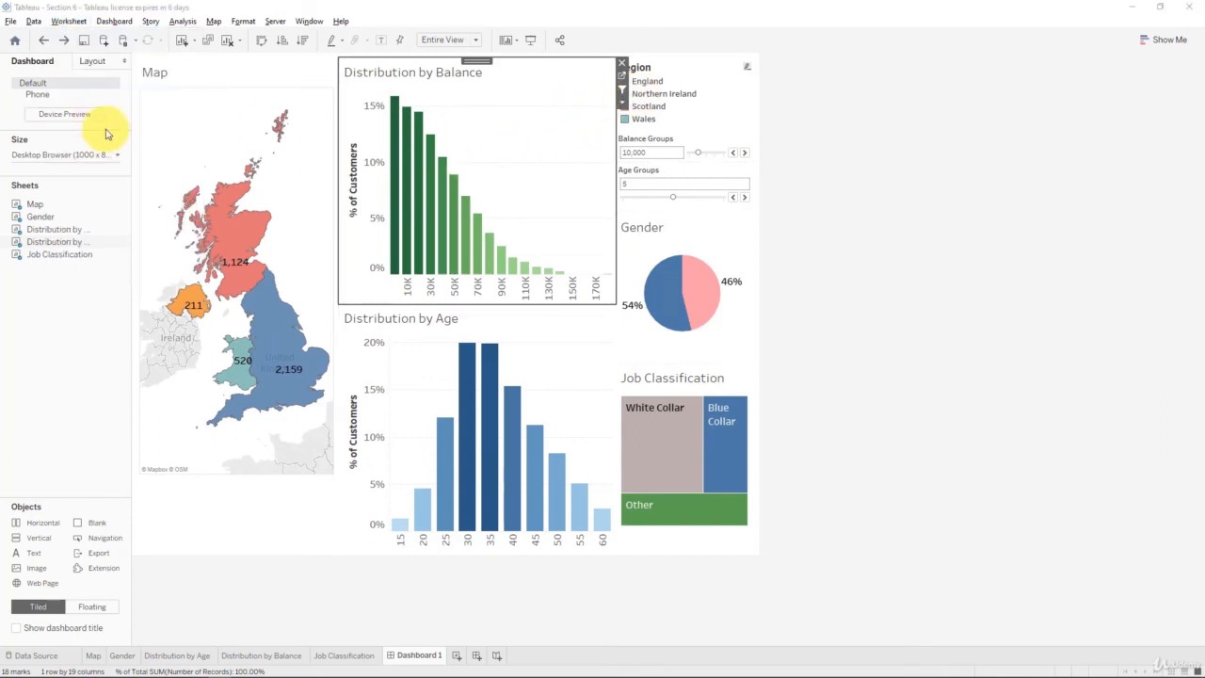
click(442, 398)
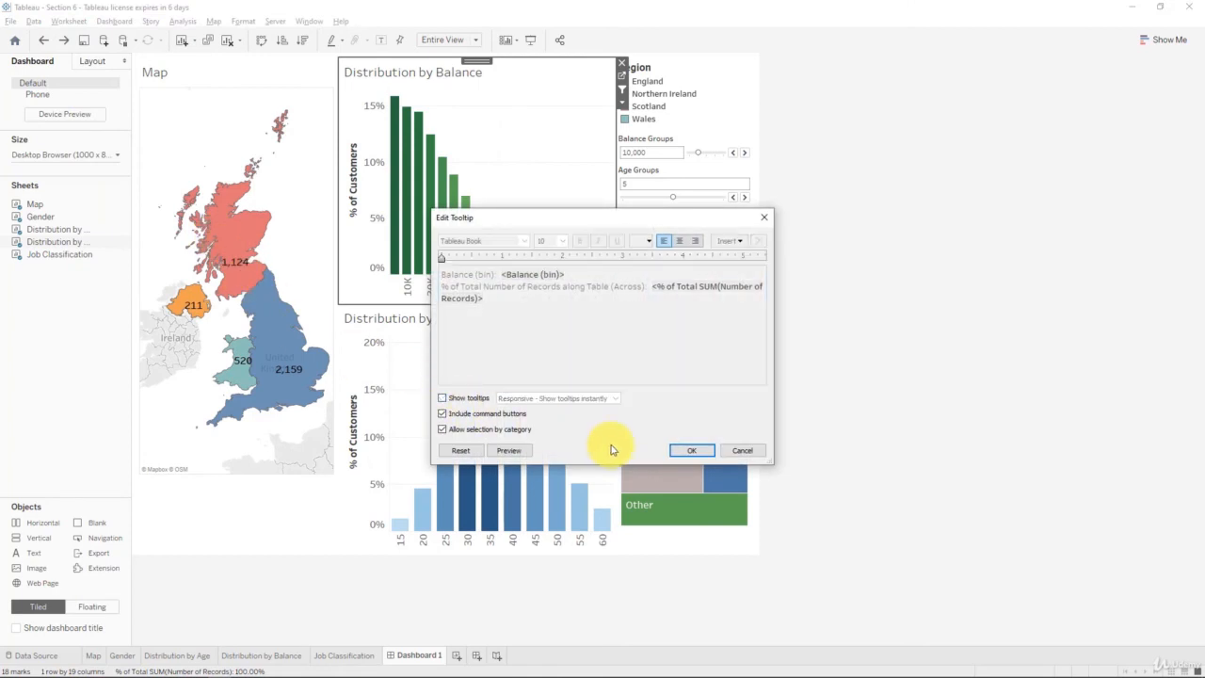
click(690, 450)
- Turn off tooltips for the Distribution by Age chart
click(69, 20)
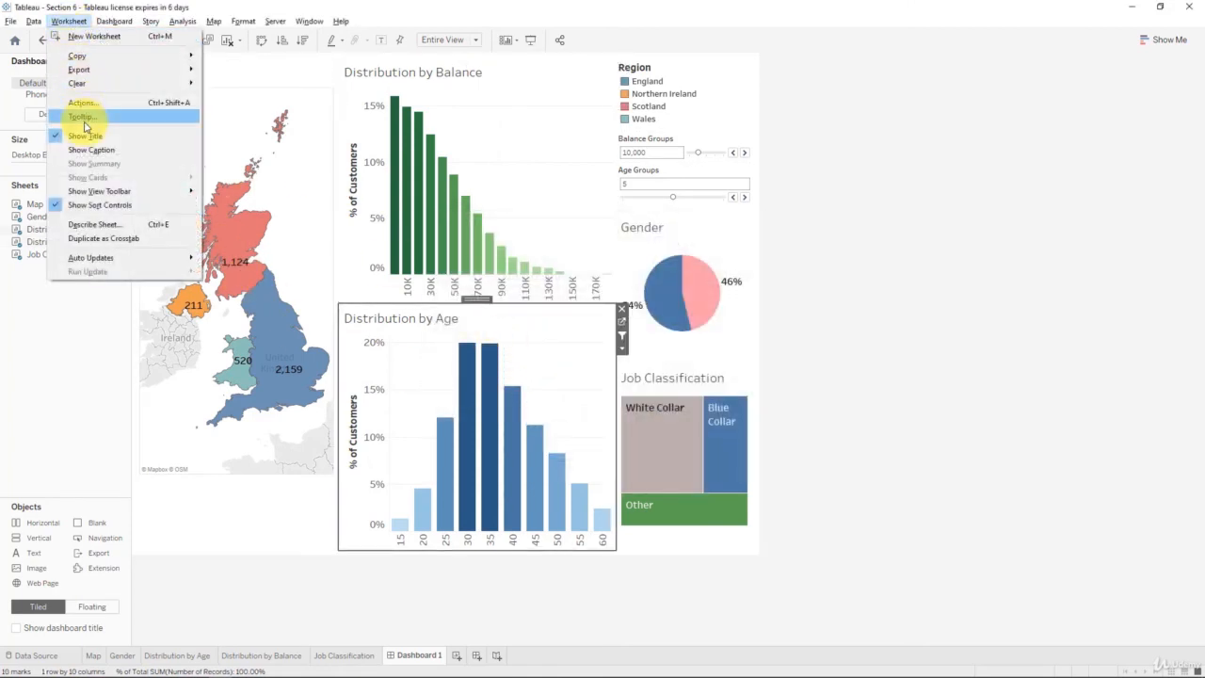
click(90, 118)
click(468, 398)
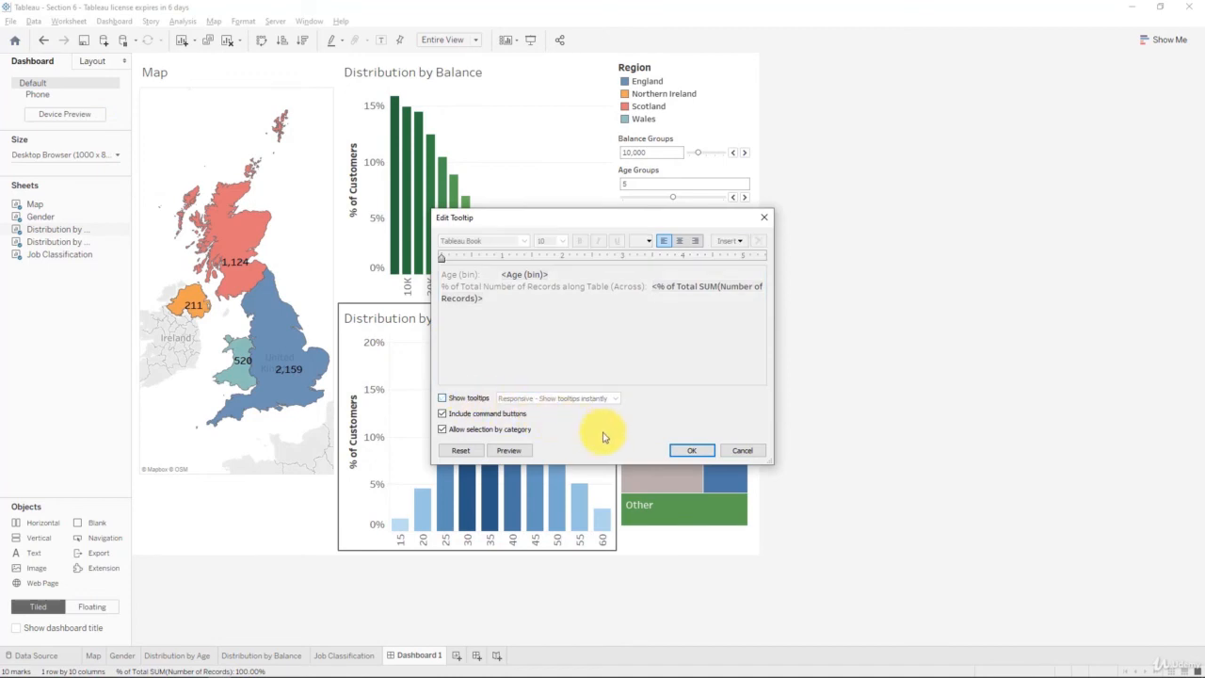
click(691, 450)
- Turn off tooltips for the Gender pie chart
click(636, 230)
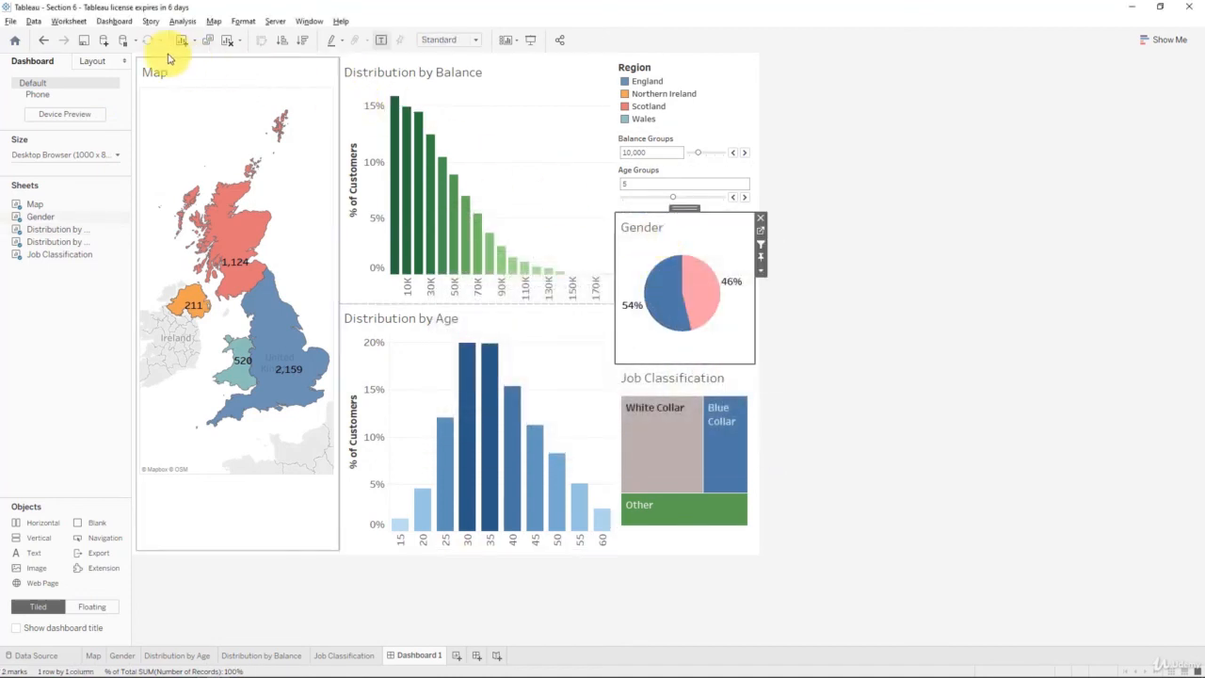
click(66, 21)
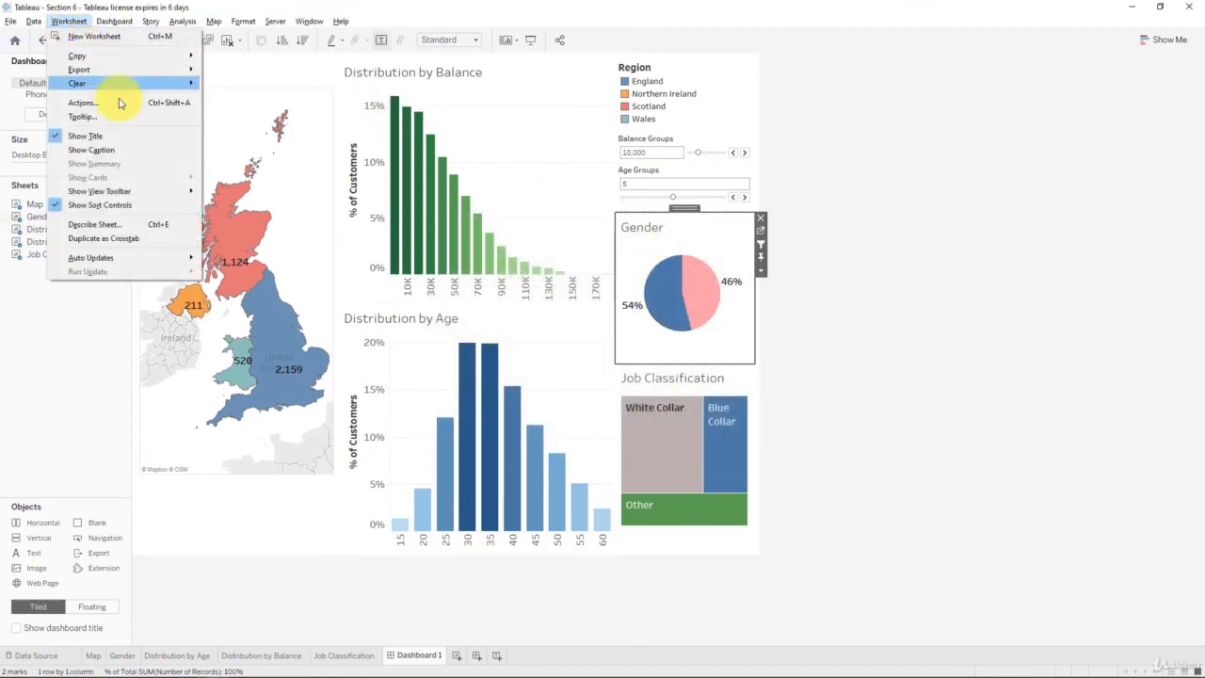
click(85, 116)
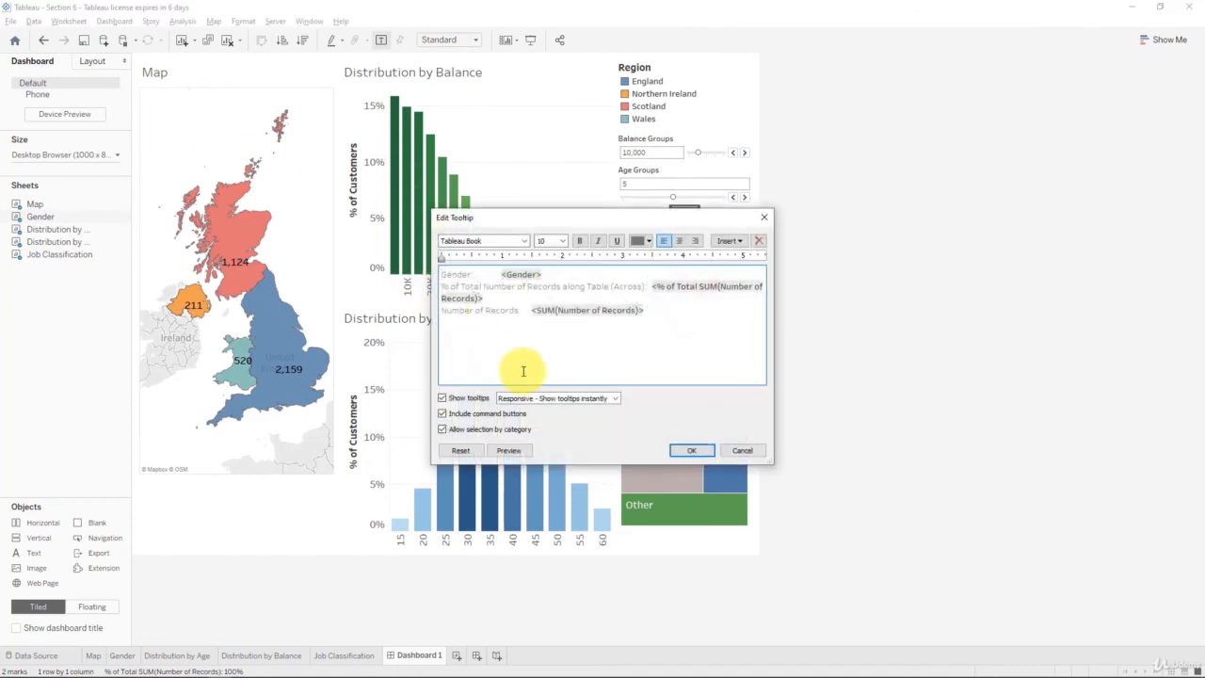
click(441, 398)
click(691, 450)
- Turn off tooltips for the Job Classification treemap
click(680, 411)
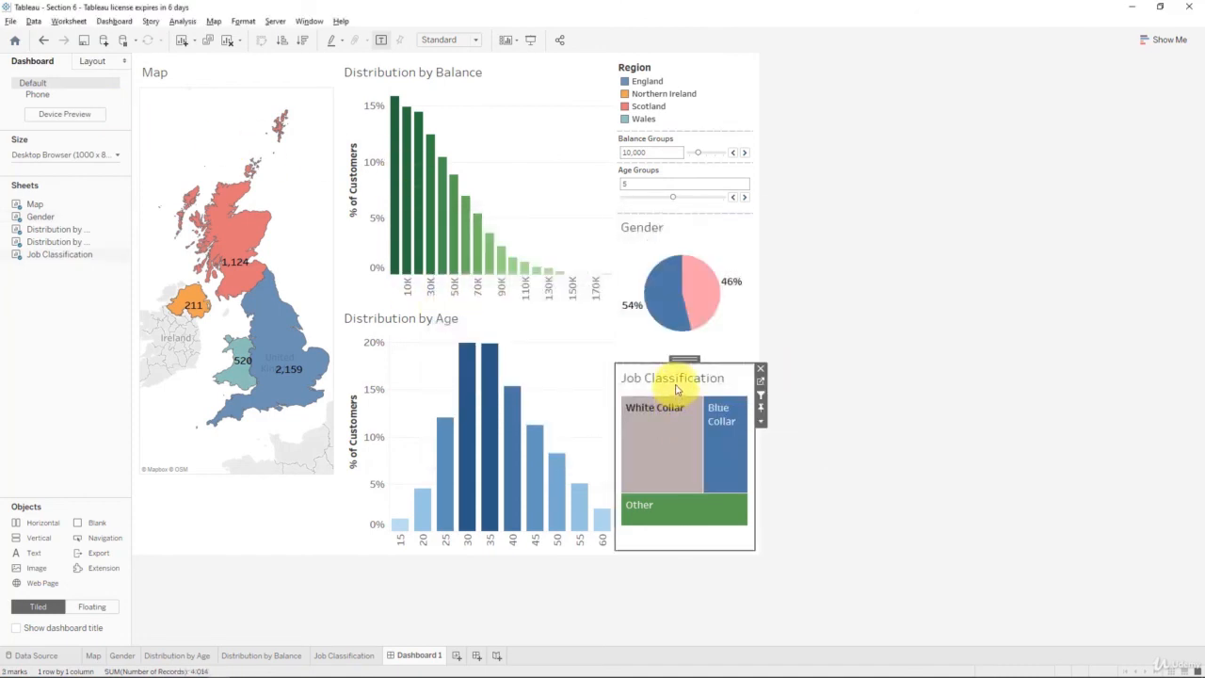
click(68, 21)
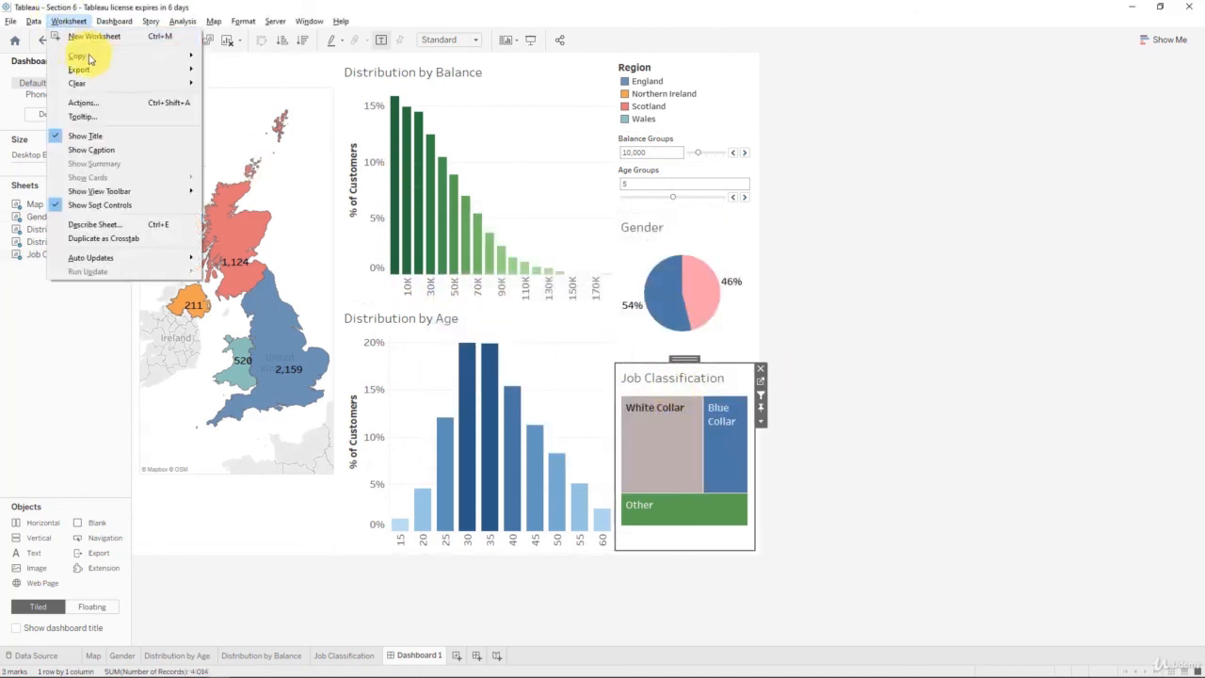
click(87, 117)
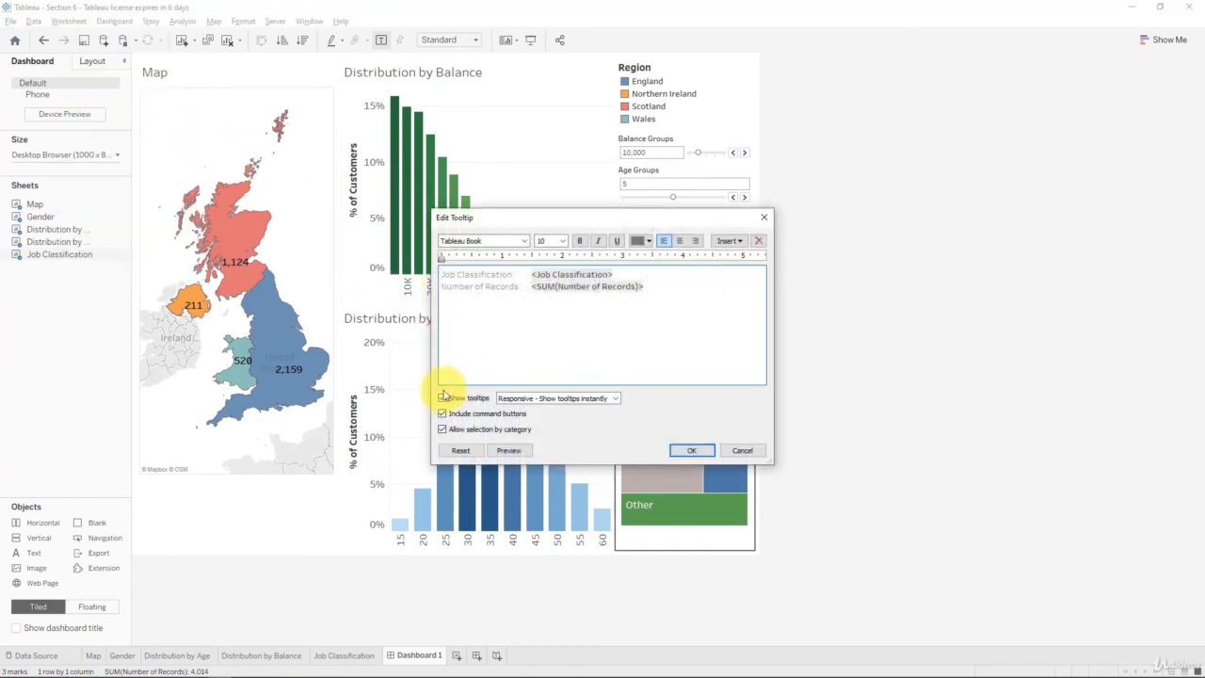
click(459, 403)
click(691, 450)
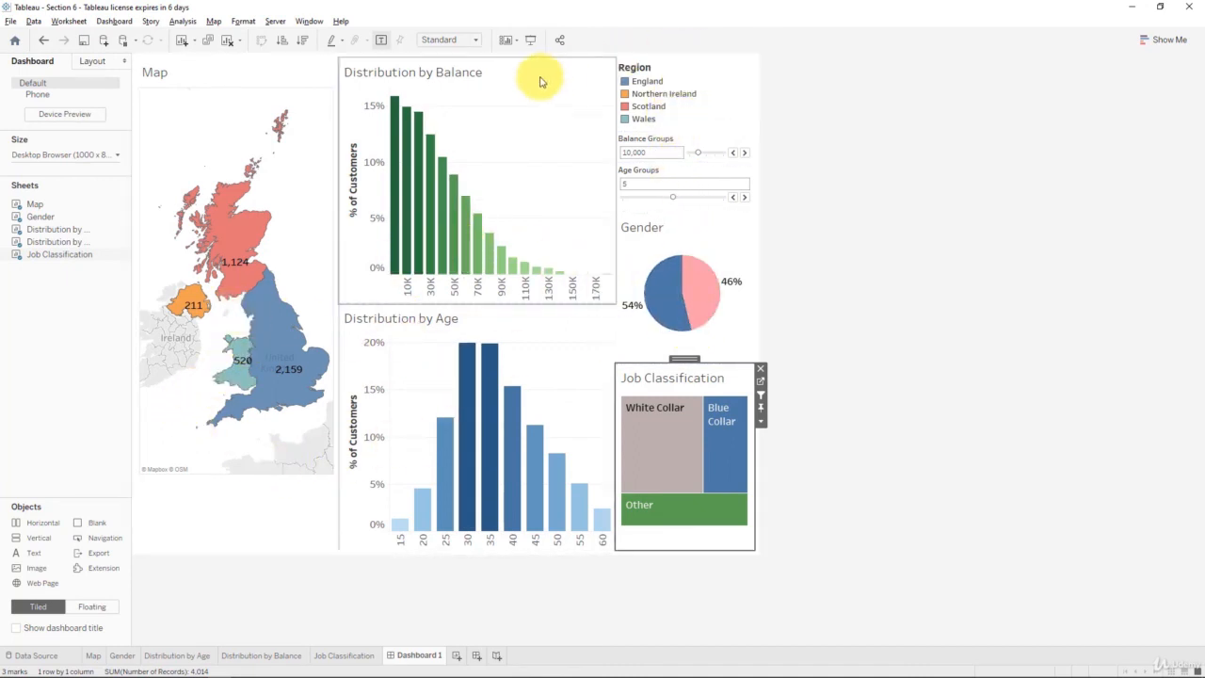
- Filter the dashboard by the 20K bar of the Distribution by Balance chart
click(417, 156)
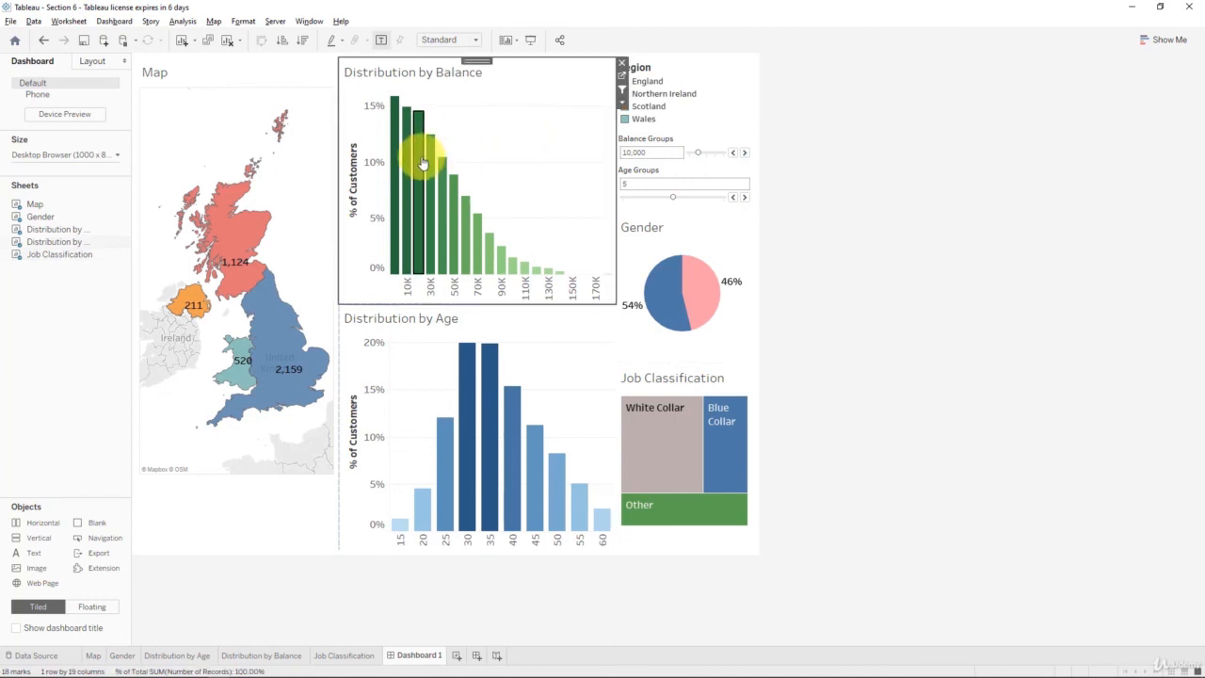